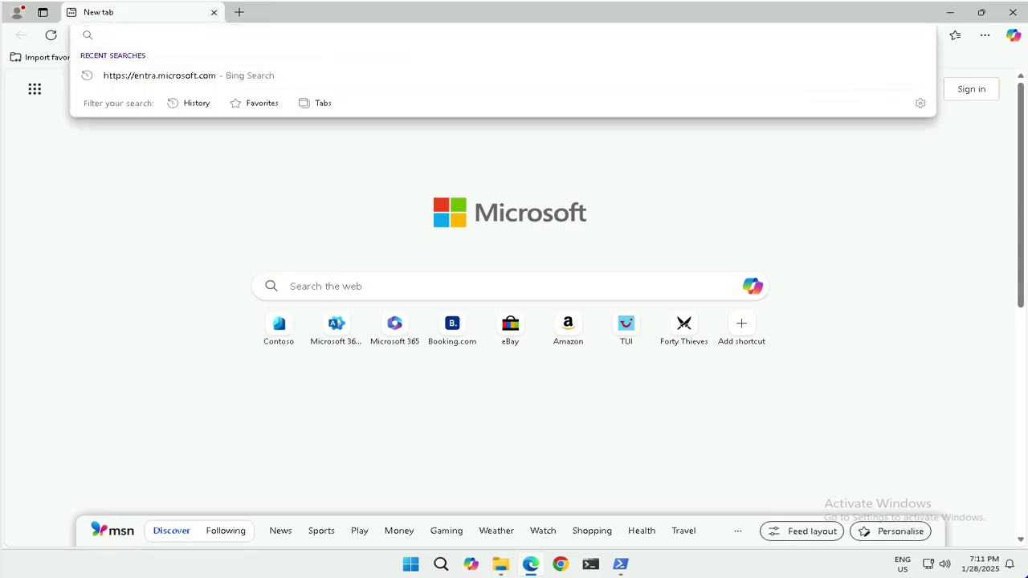
type("https://console.developers.google.com")
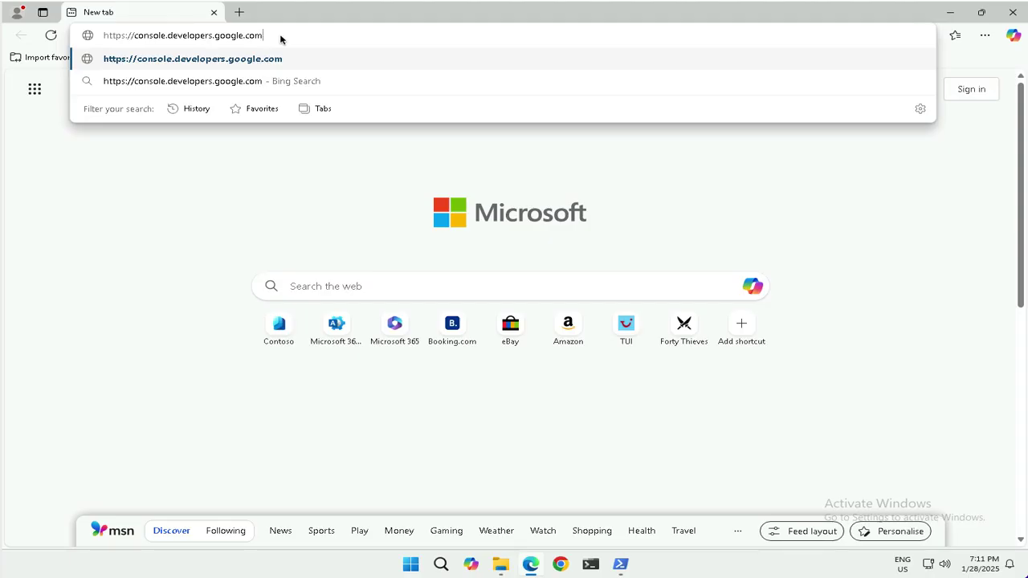
Open the developer console, sign in with the Google account's e-mail and password, and decline saving the password
key("Return")
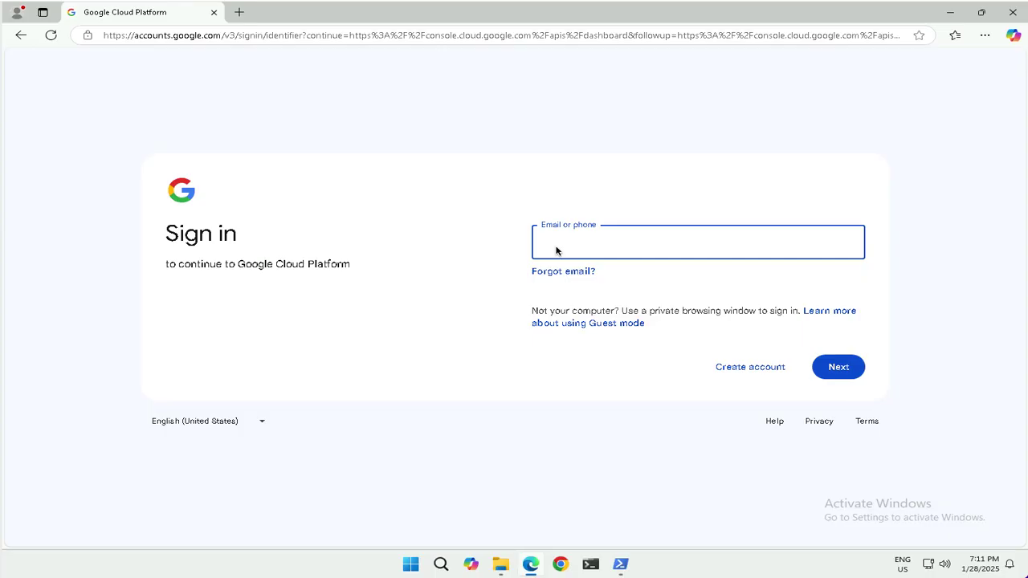
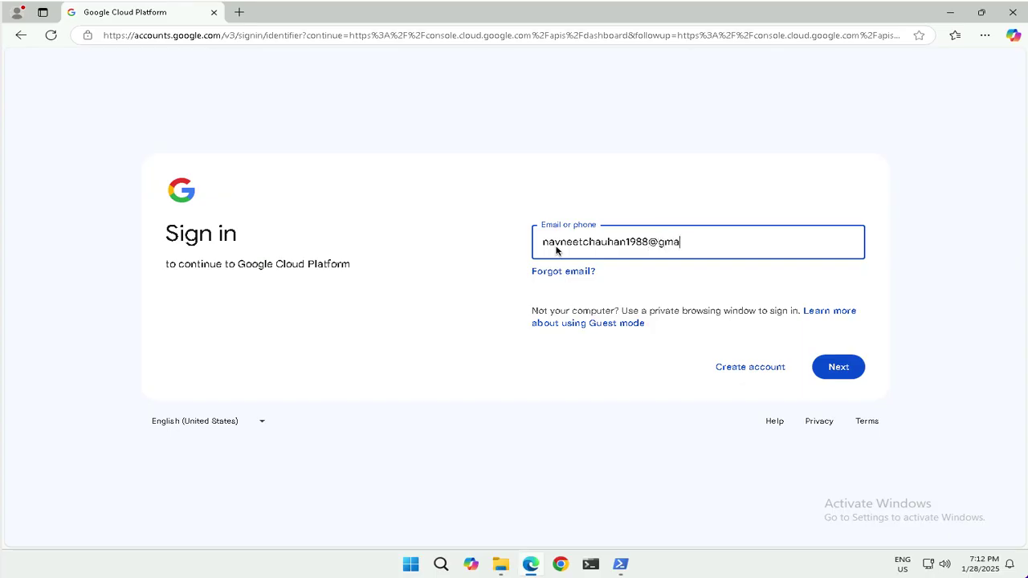
key("Return")
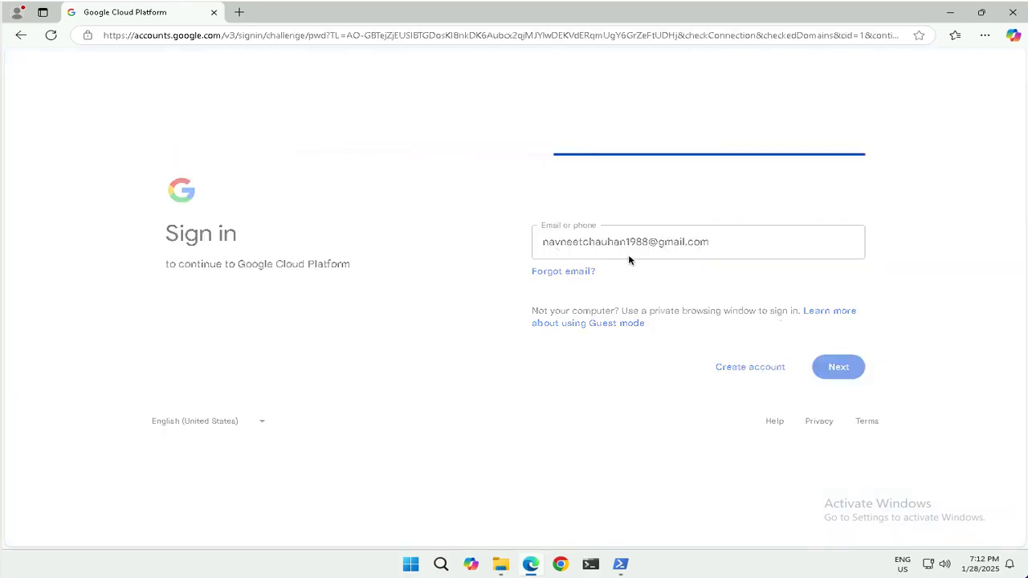
type("••••")
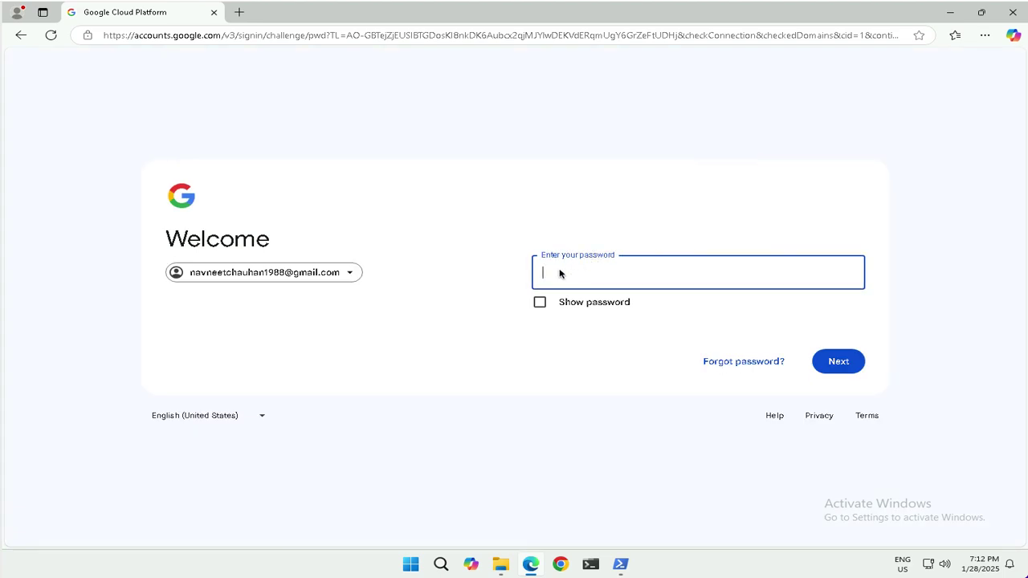
type("••••••••")
left_click(827, 364)
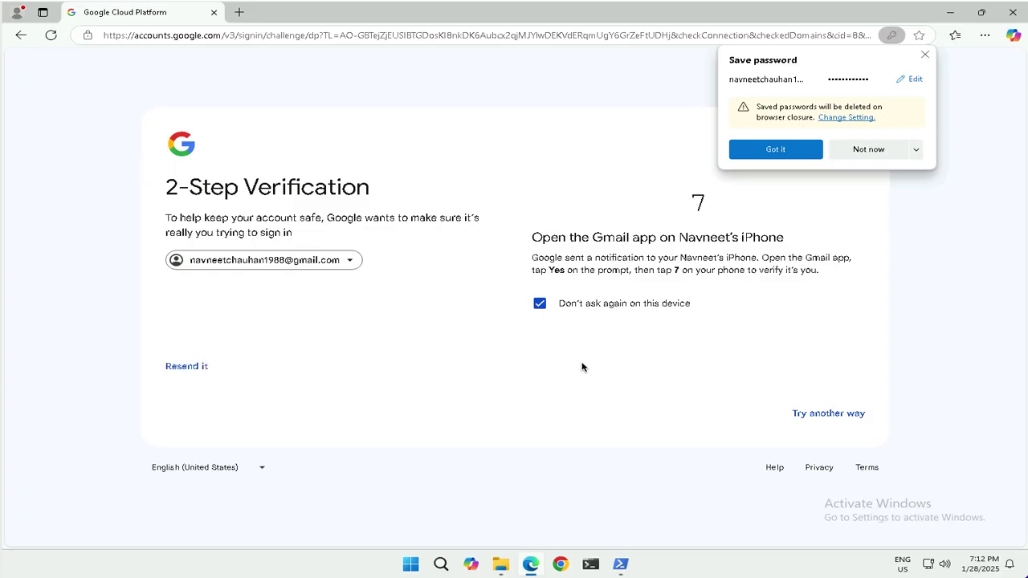
left_click(924, 53)
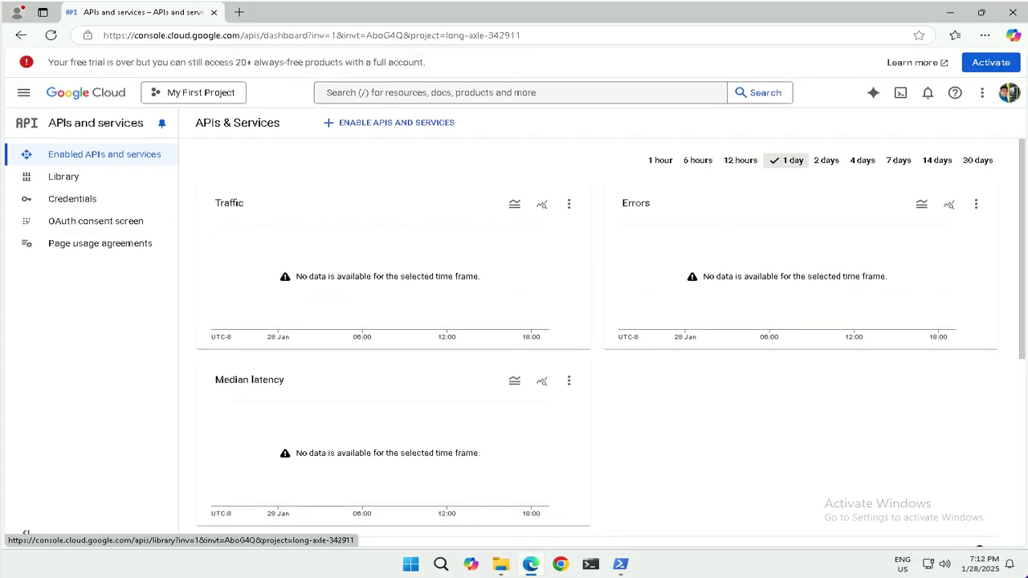
Open the project selector and choose New project
left_click(200, 95)
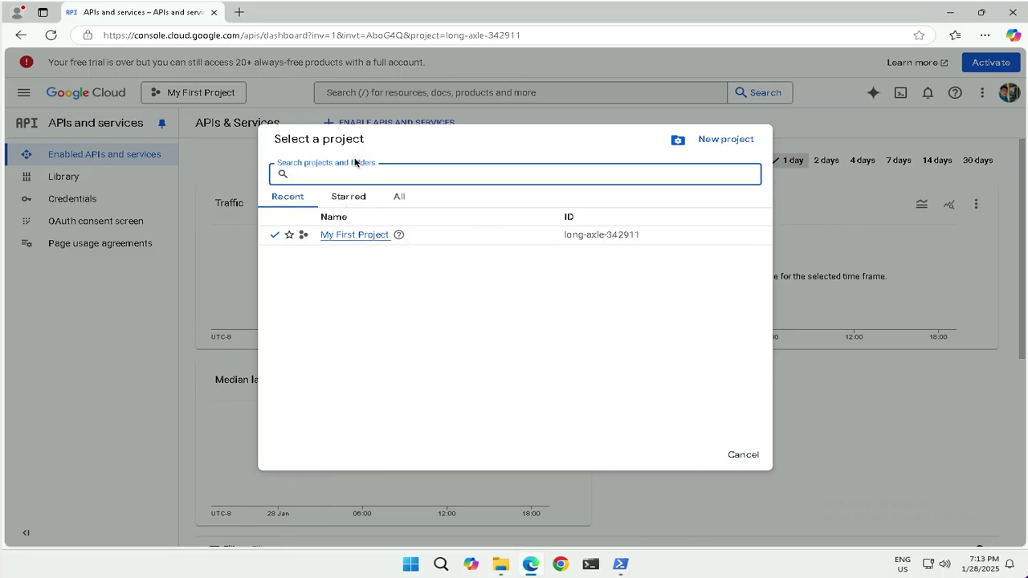
left_click(715, 139)
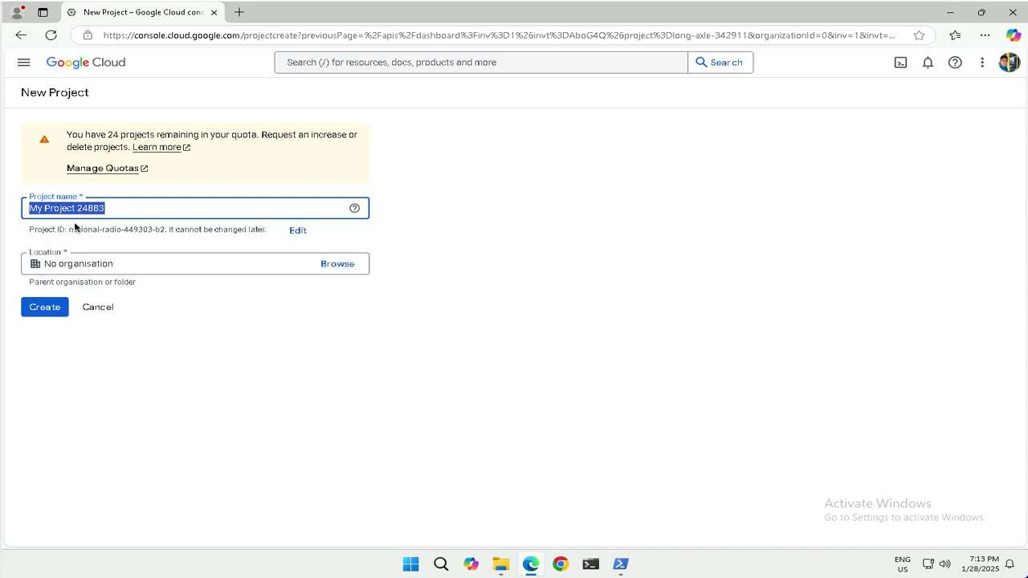
Name the new project 'MyB2Bapp' and create it
type("M")
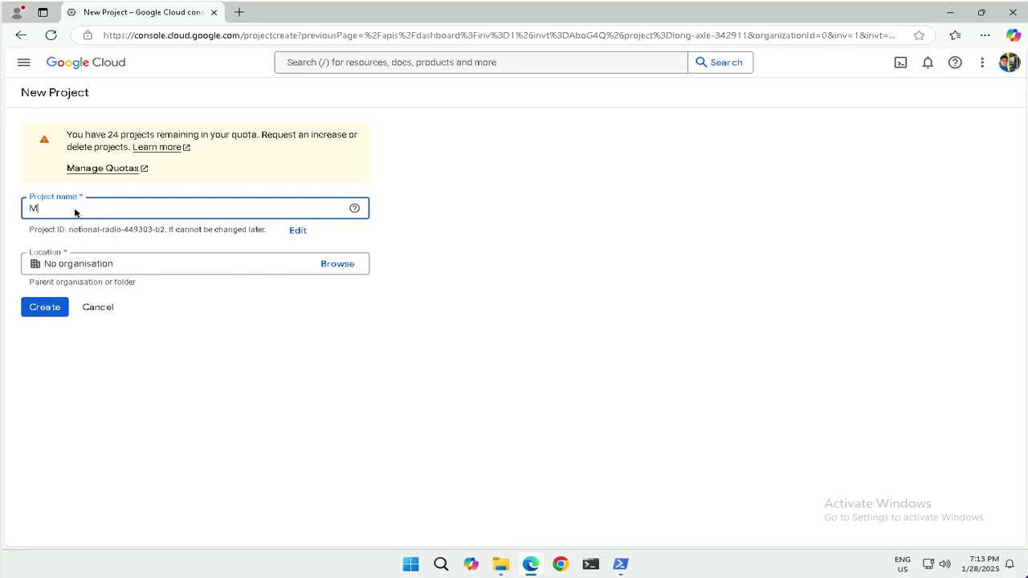
type("yB2Bapp")
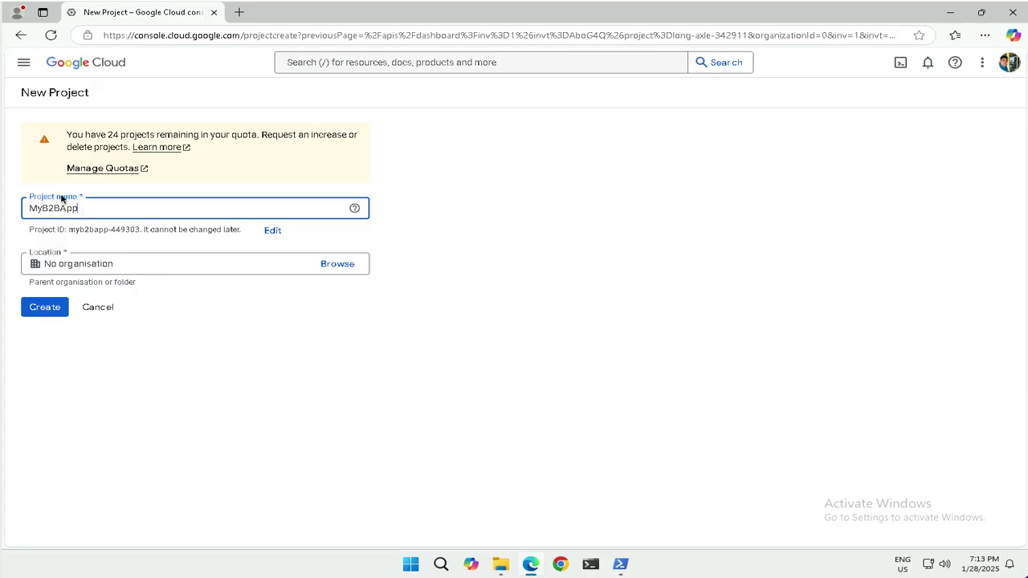
left_click(45, 309)
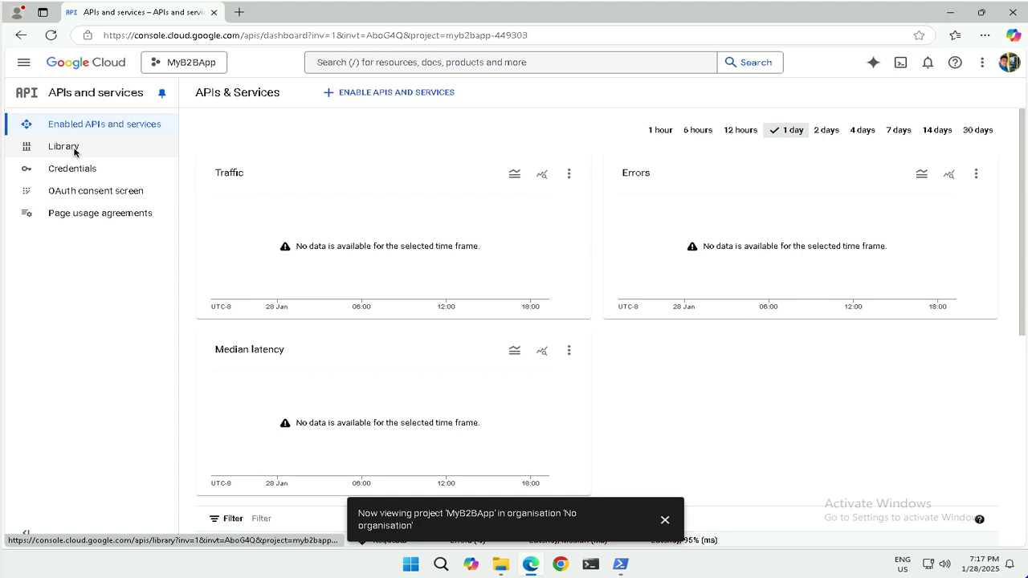
Begin an OAuth consent screen registration with the External user type
left_click(79, 194)
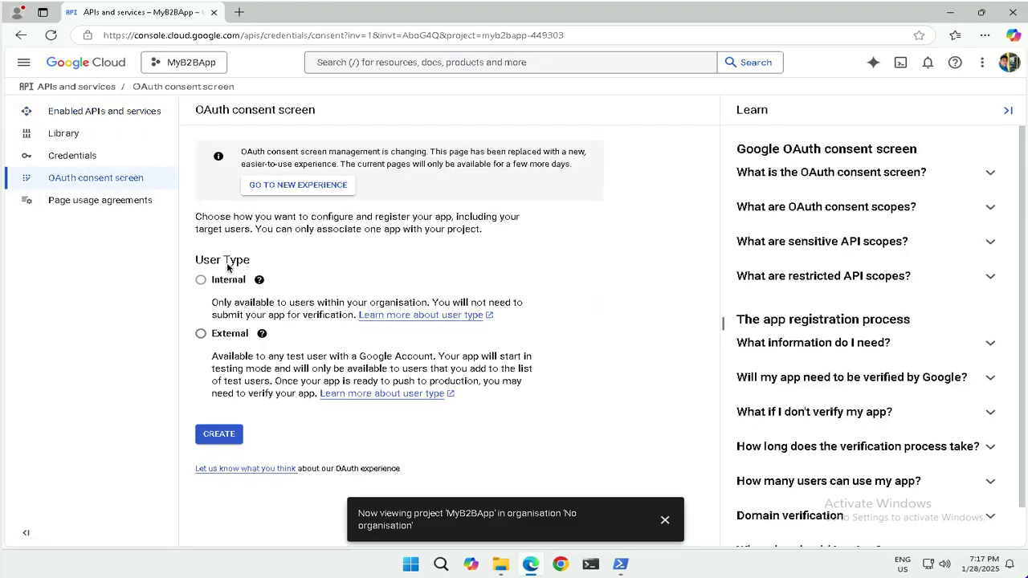
left_click(201, 336)
left_click(220, 436)
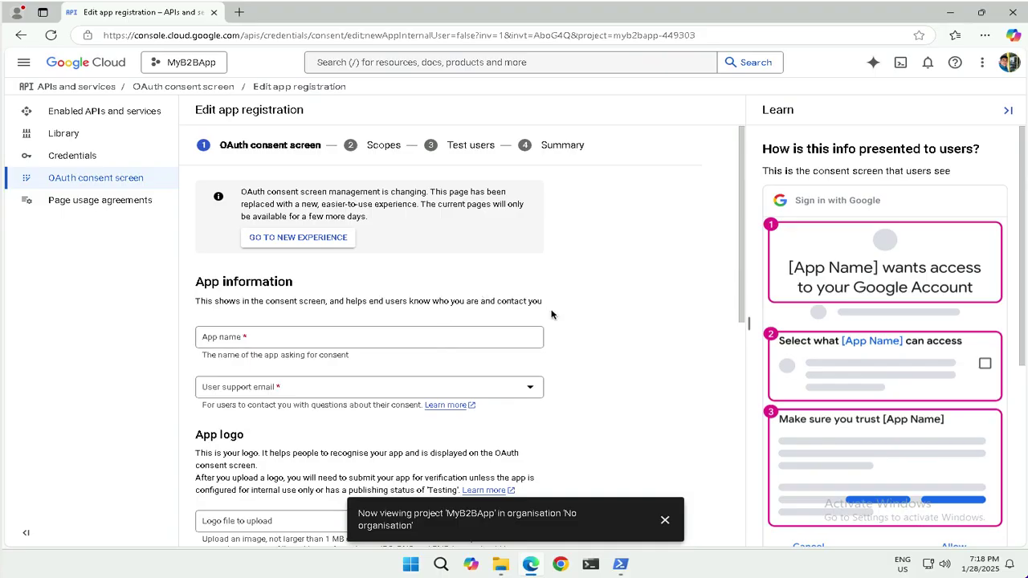
scroll(551, 314, "down", 1)
scroll(551, 314, "down", 5)
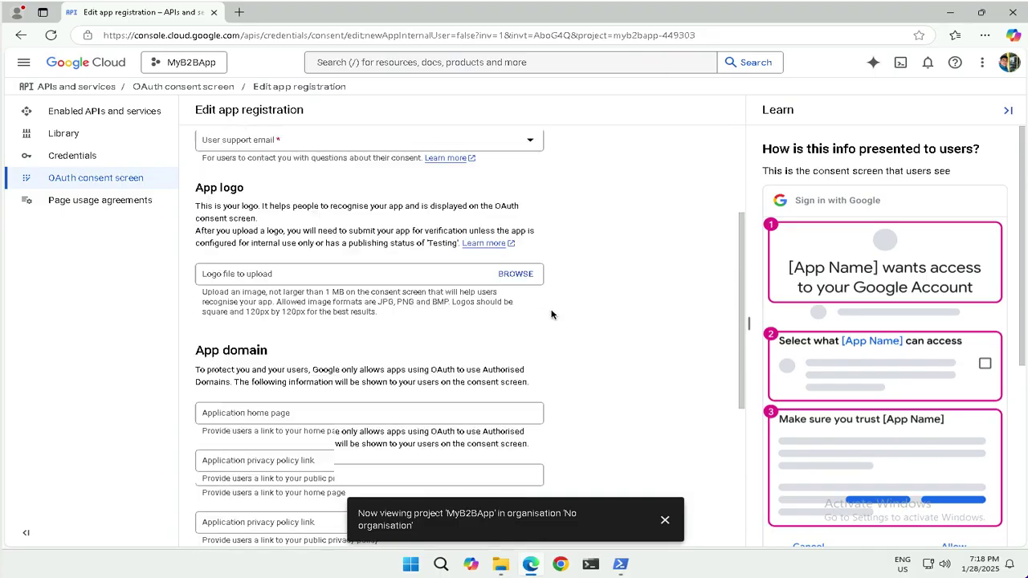
scroll(551, 314, "down", 1)
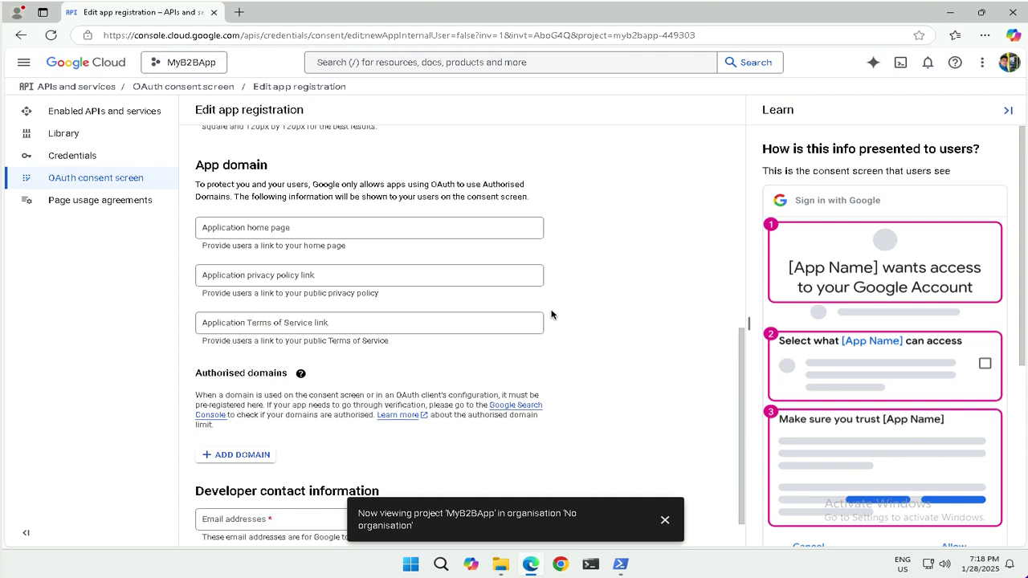
scroll(550, 314, "down", 1)
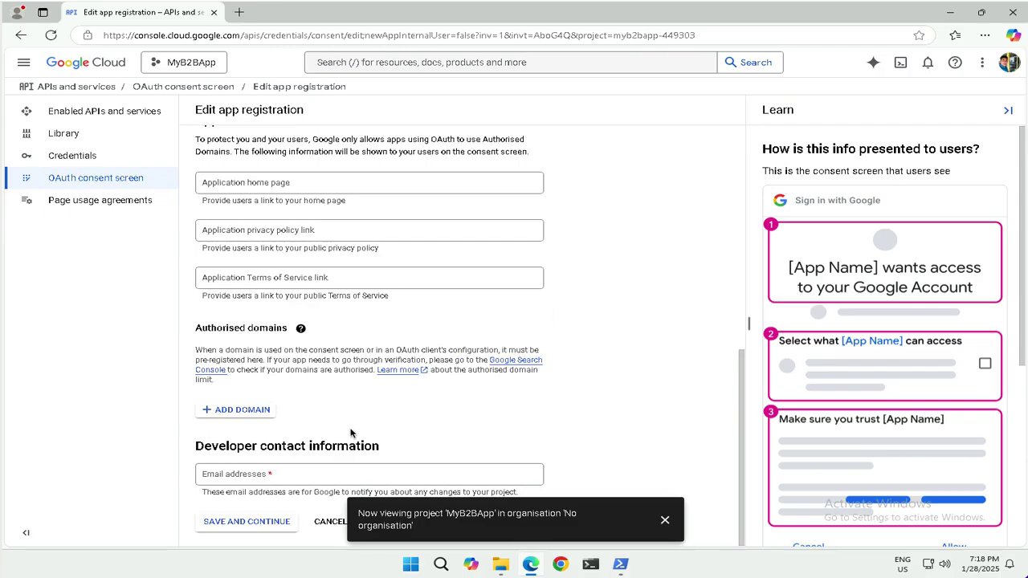
scroll(330, 426, "up", 6)
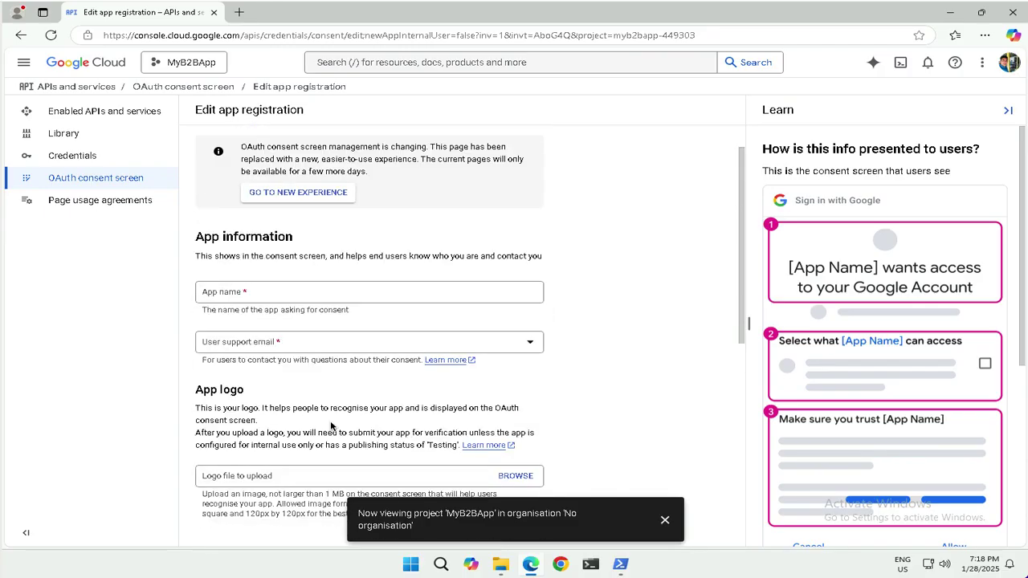
scroll(330, 426, "up", 1)
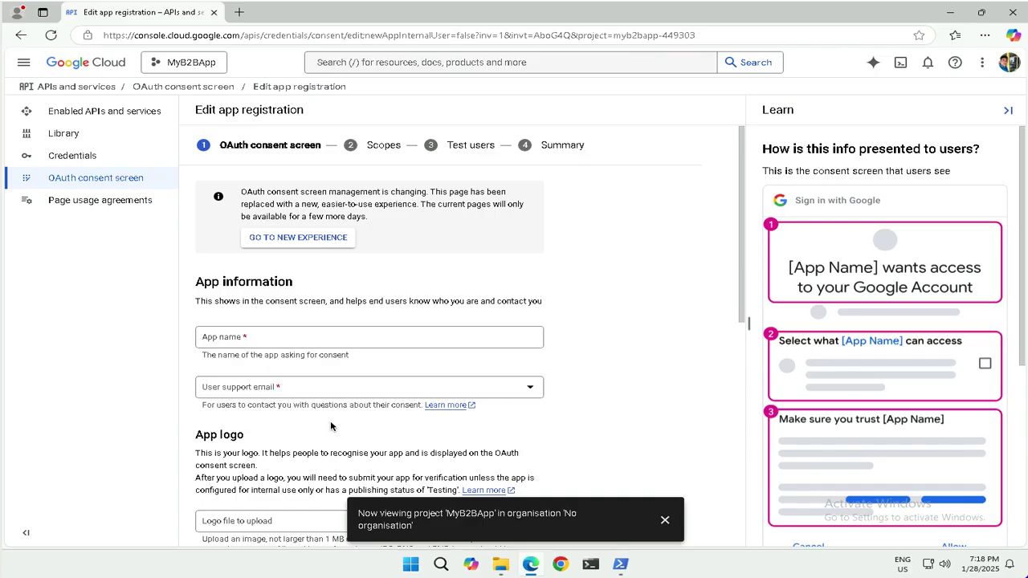
Enter 'Microsoft Entra ID' as the consent screen's app name, then scroll down to App domain
left_click(259, 340)
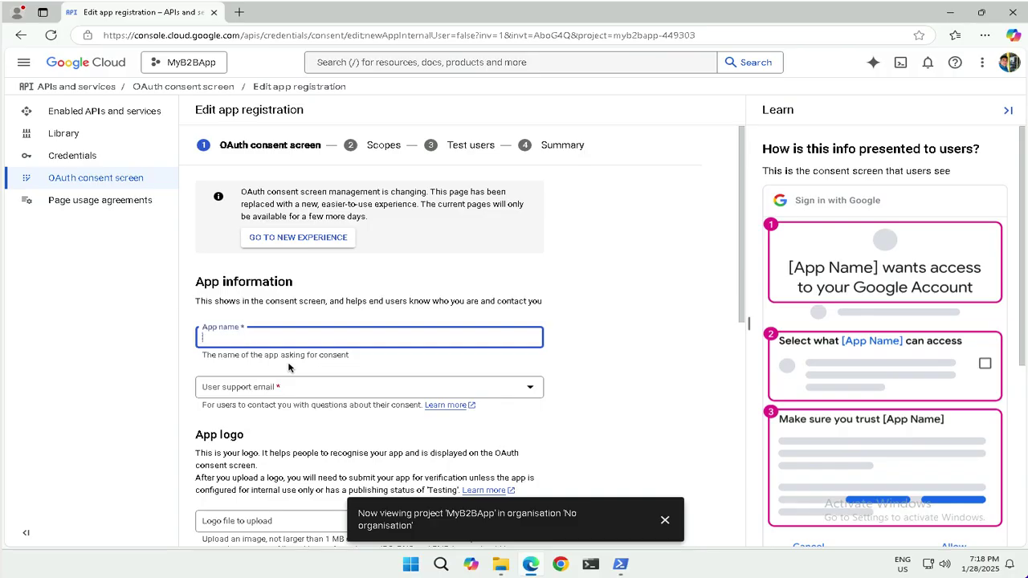
type("Microsoft Entra ID")
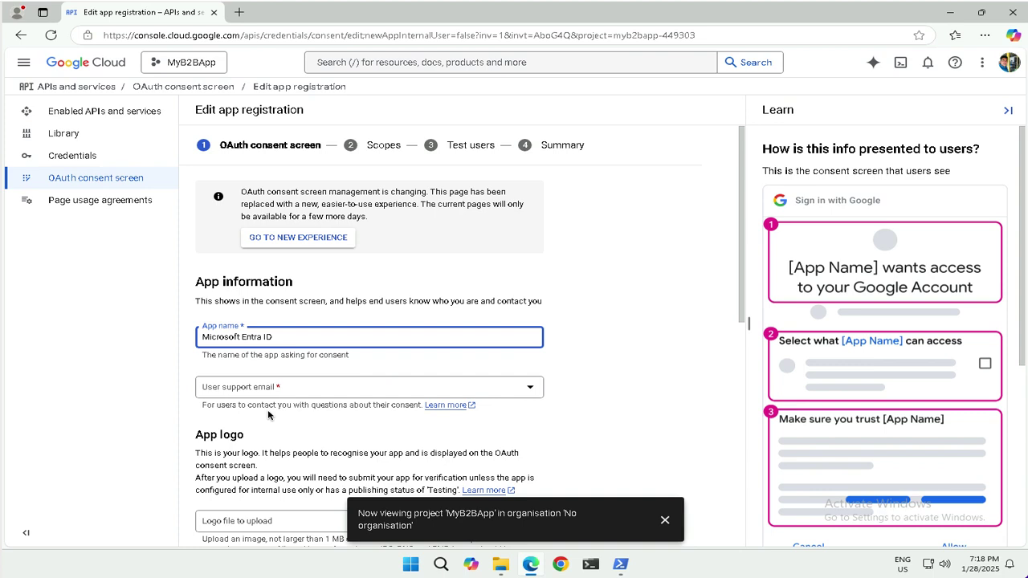
scroll(268, 415, "down", 1)
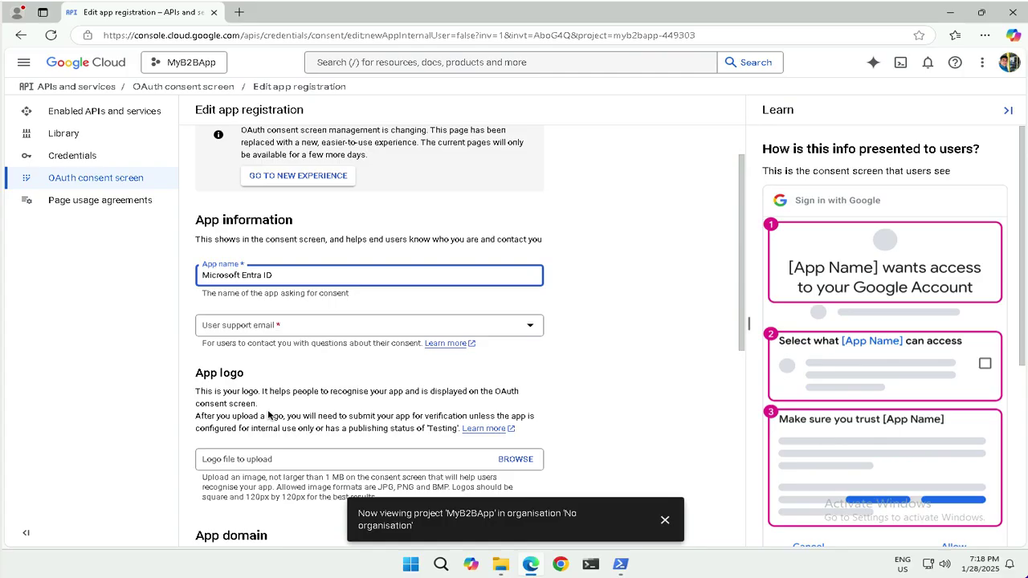
scroll(268, 415, "down", 2)
scroll(268, 414, "down", 2)
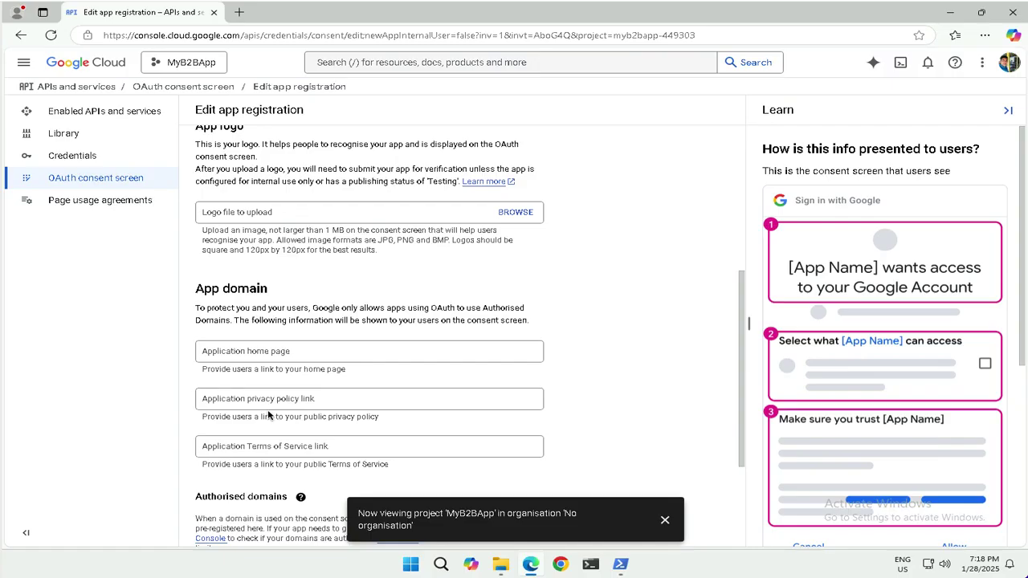
scroll(269, 415, "down", 1)
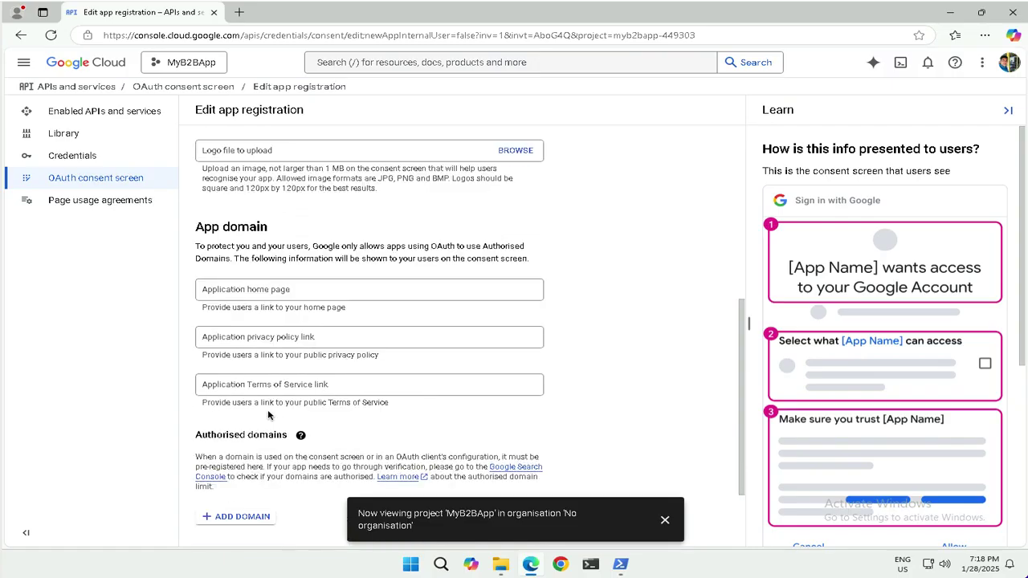
scroll(269, 415, "down", 1)
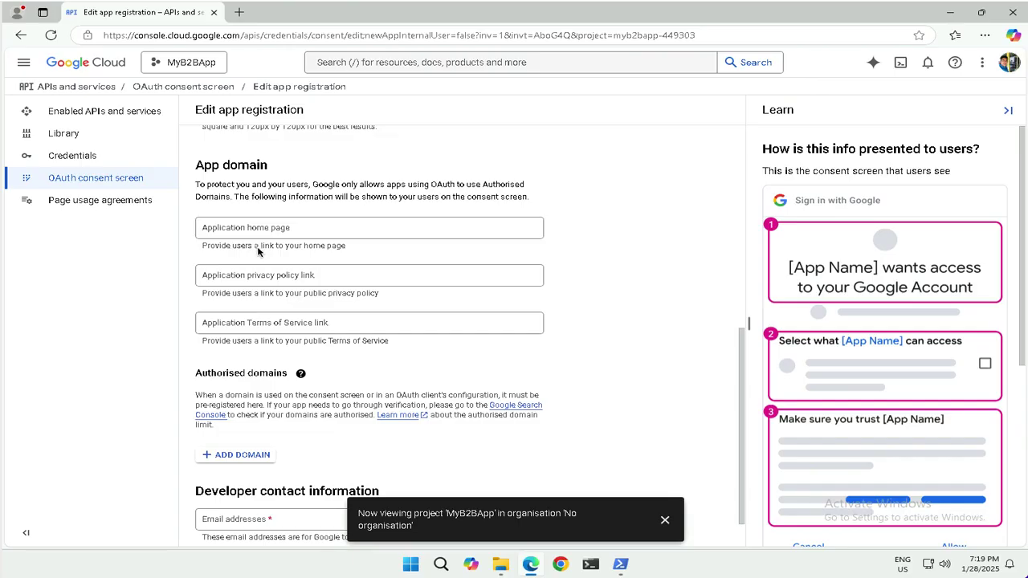
scroll(273, 318, "down", 1)
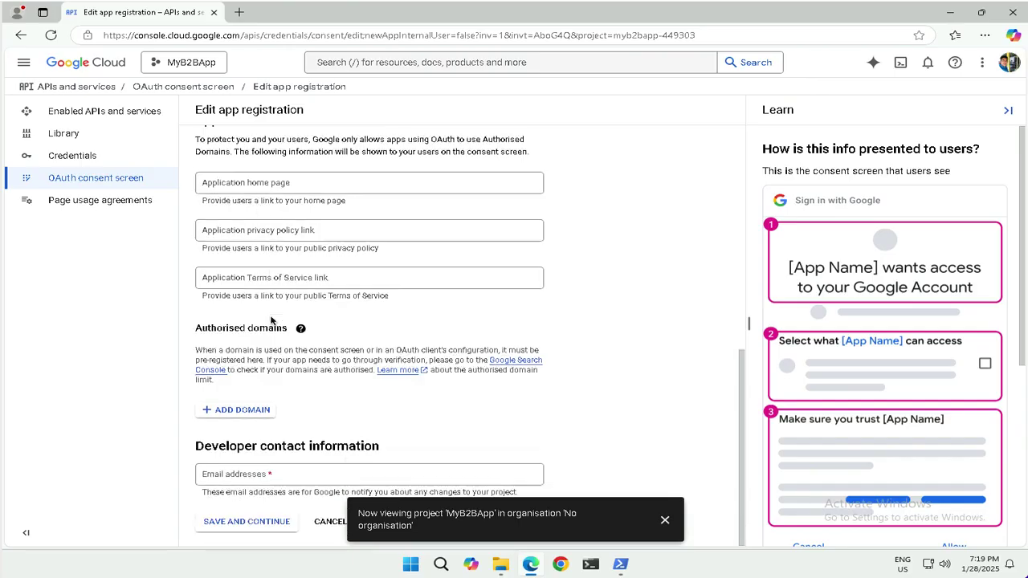
Add microsoftonline.com as an authorised domain and enter the admin e-mail as developer contact
left_click(248, 410)
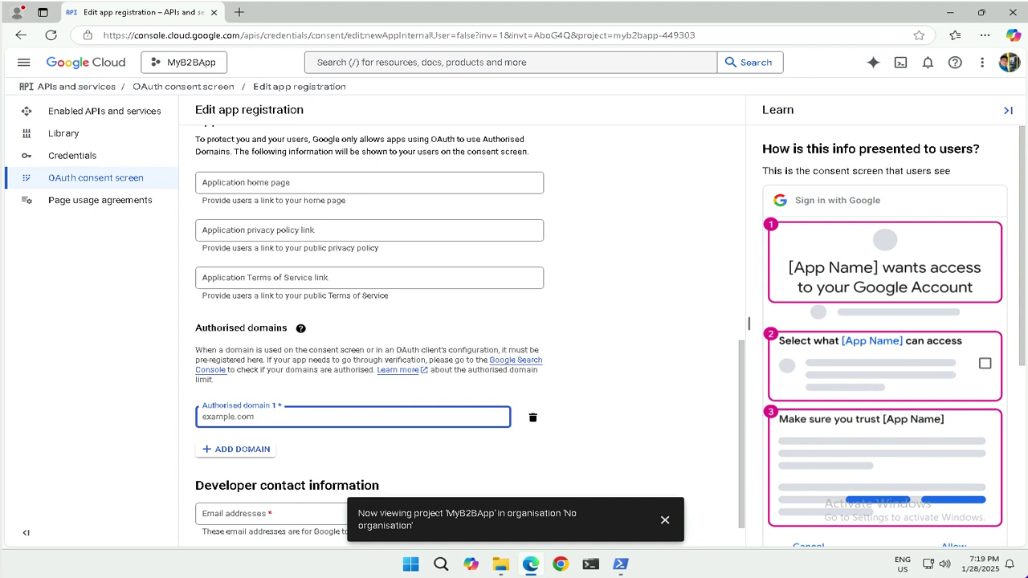
type("microsoftonline.com")
scroll(335, 448, "down", 1)
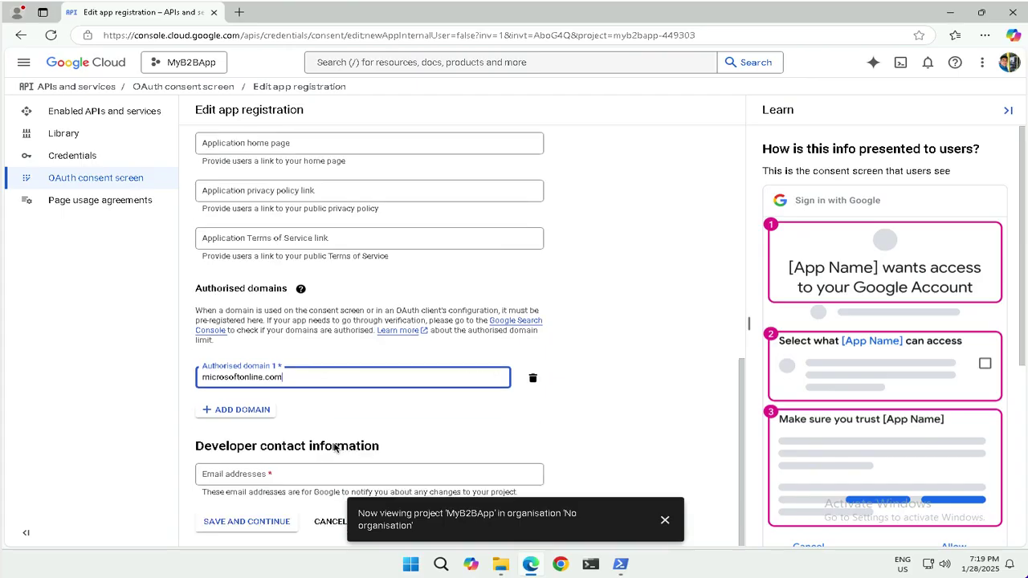
left_click(233, 477)
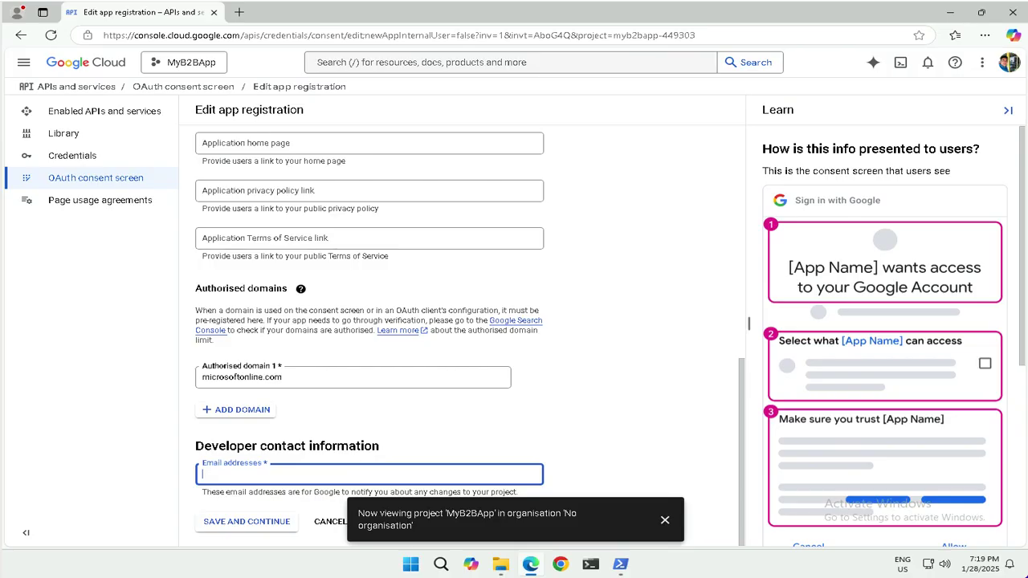
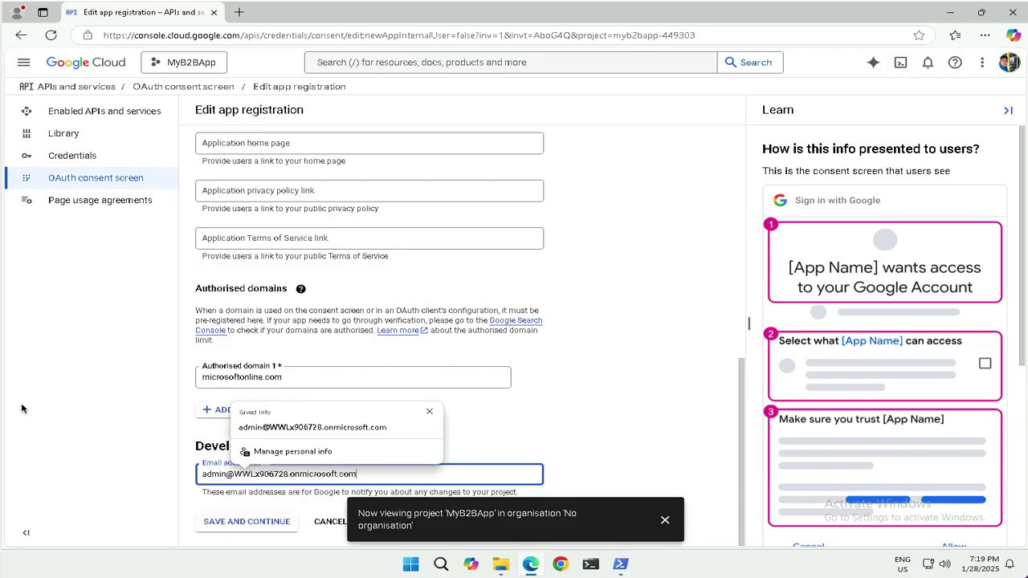
scroll(300, 393, "up", 4)
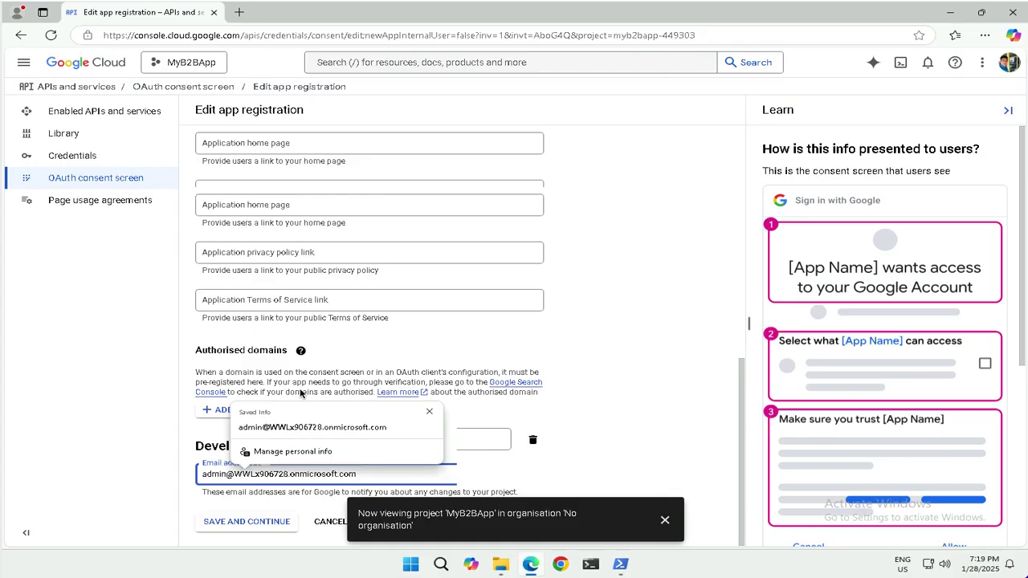
scroll(300, 393, "up", 3)
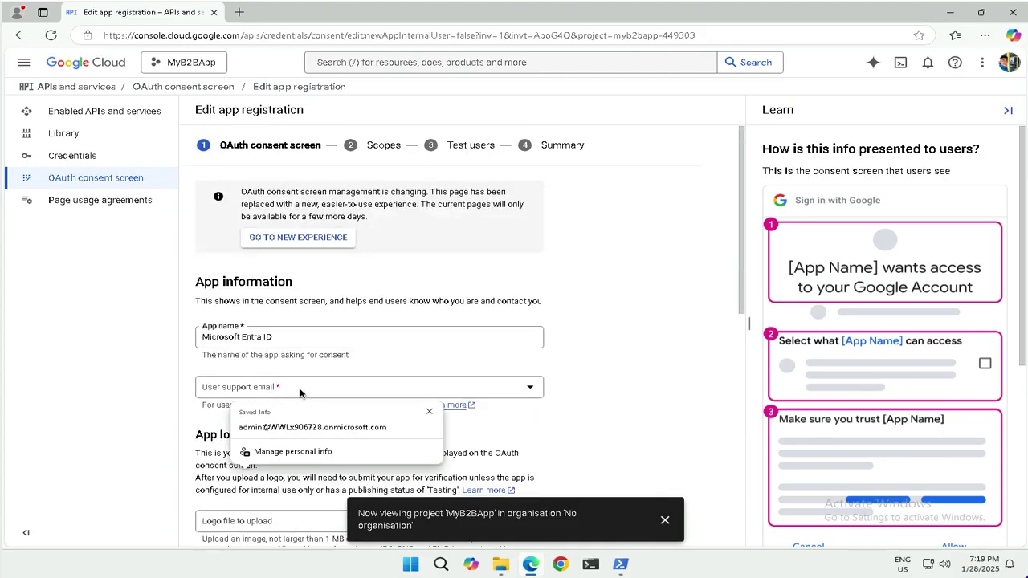
scroll(300, 393, "down", 1)
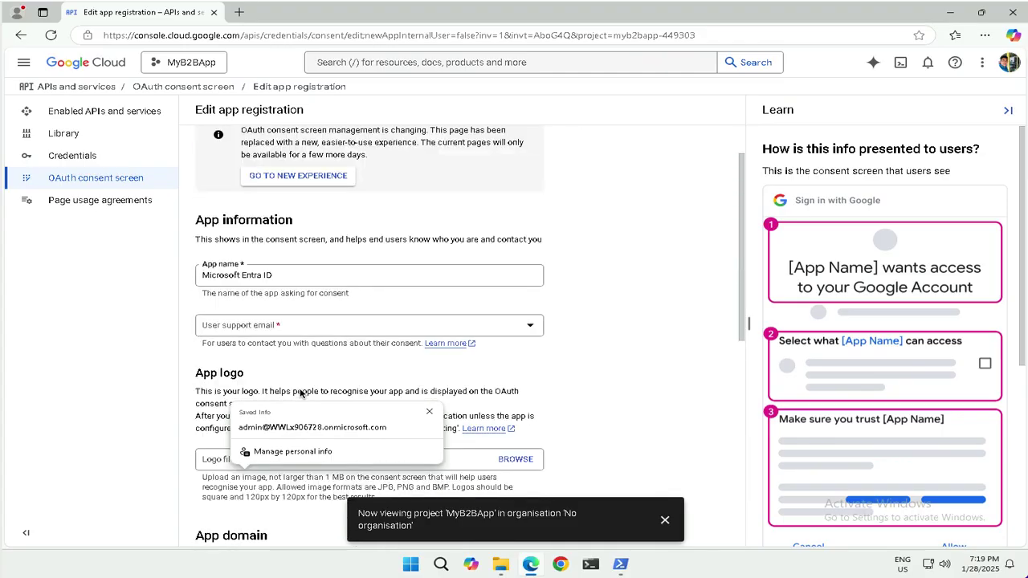
Choose the account's e-mail as user support e-mail, then save and continue to Scopes
left_click(272, 326)
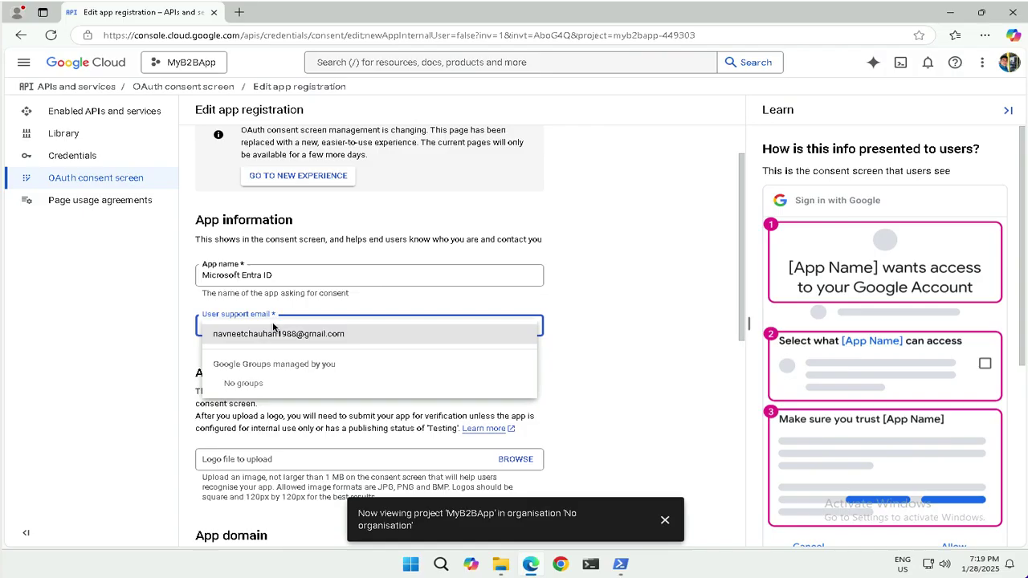
left_click(200, 328)
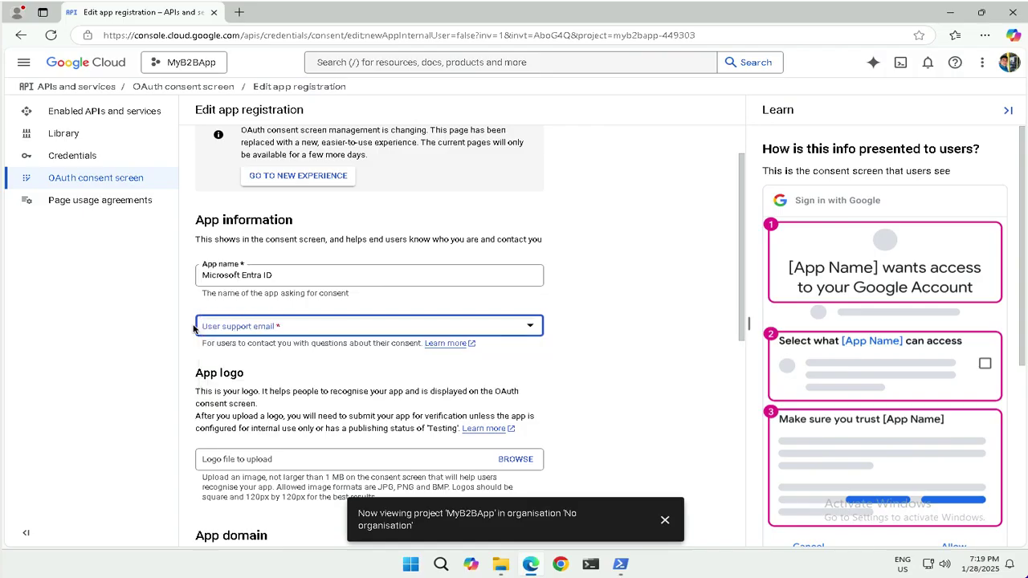
left_click(219, 330)
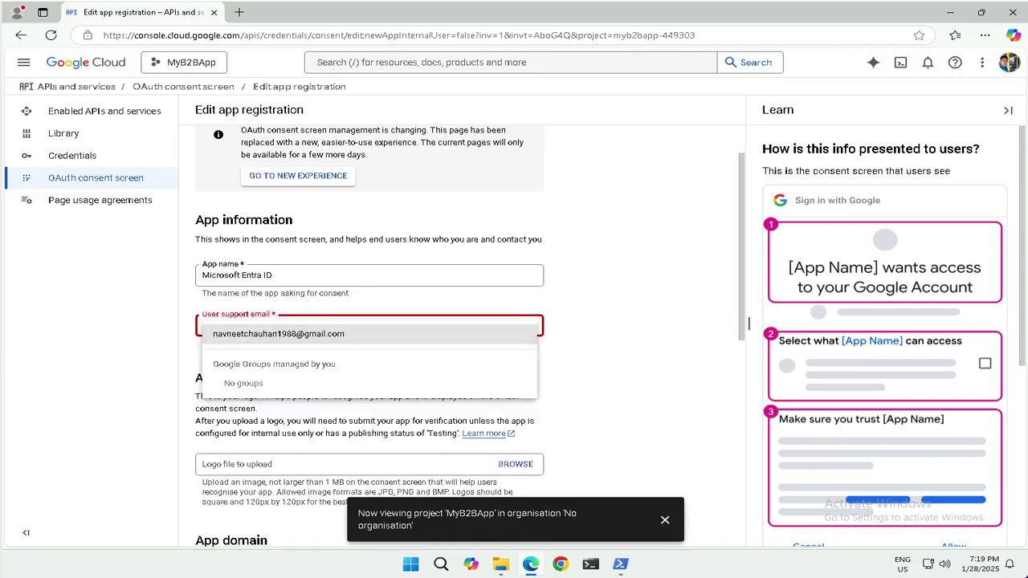
key("Down")
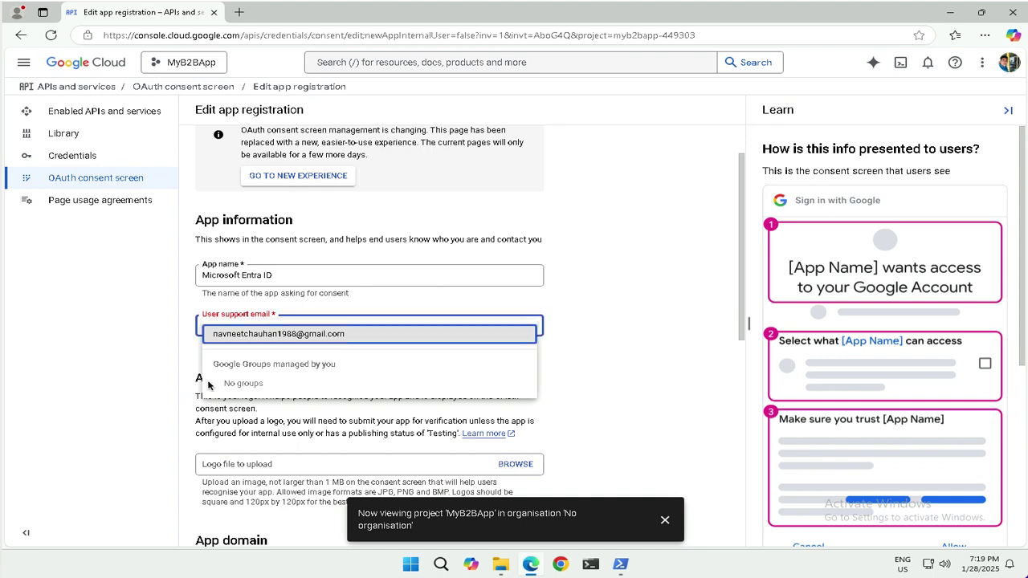
left_click(248, 338)
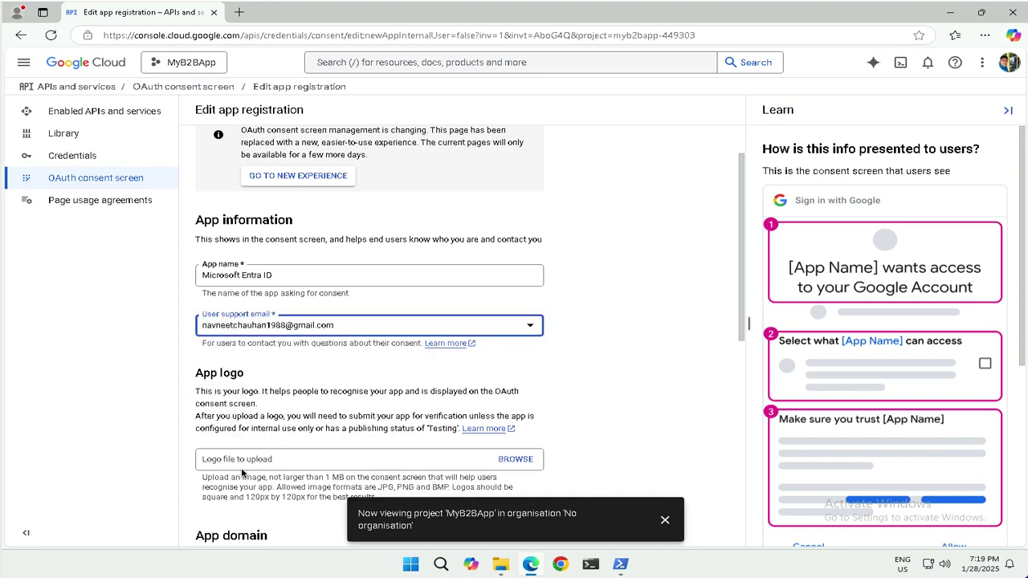
scroll(302, 402, "down", 5)
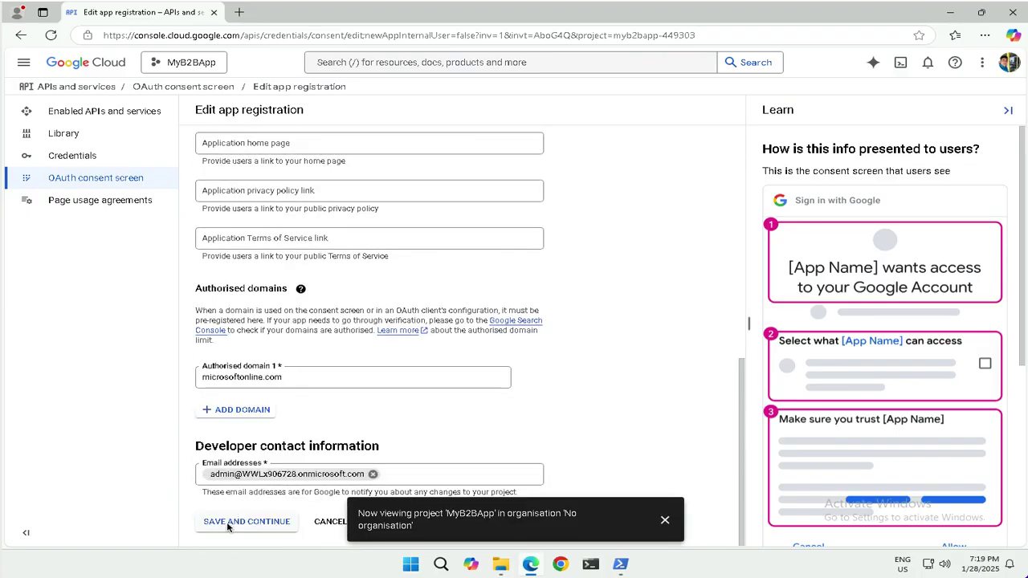
left_click(272, 523)
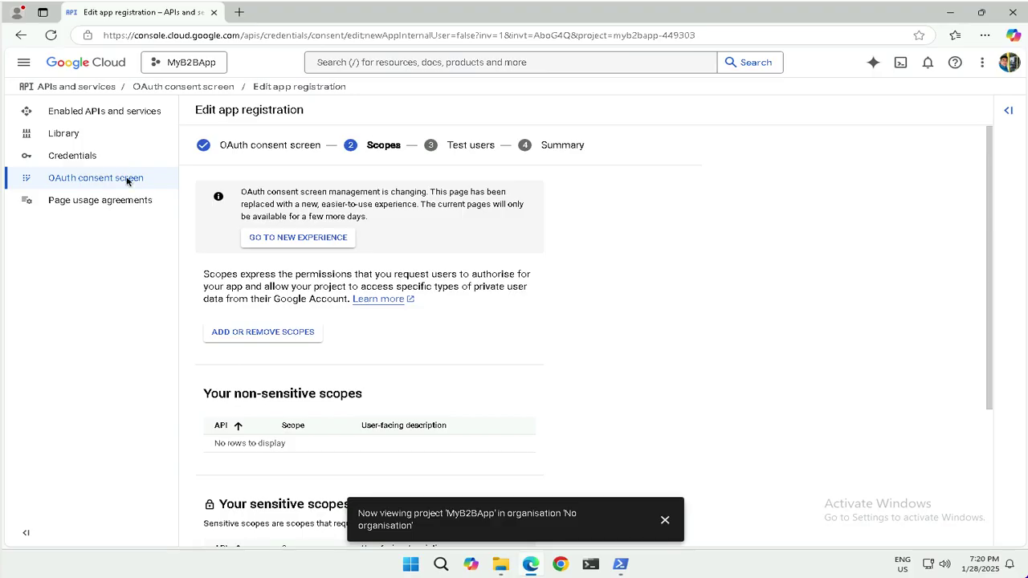
From the Credentials page, start creating a new OAuth client ID
left_click(78, 161)
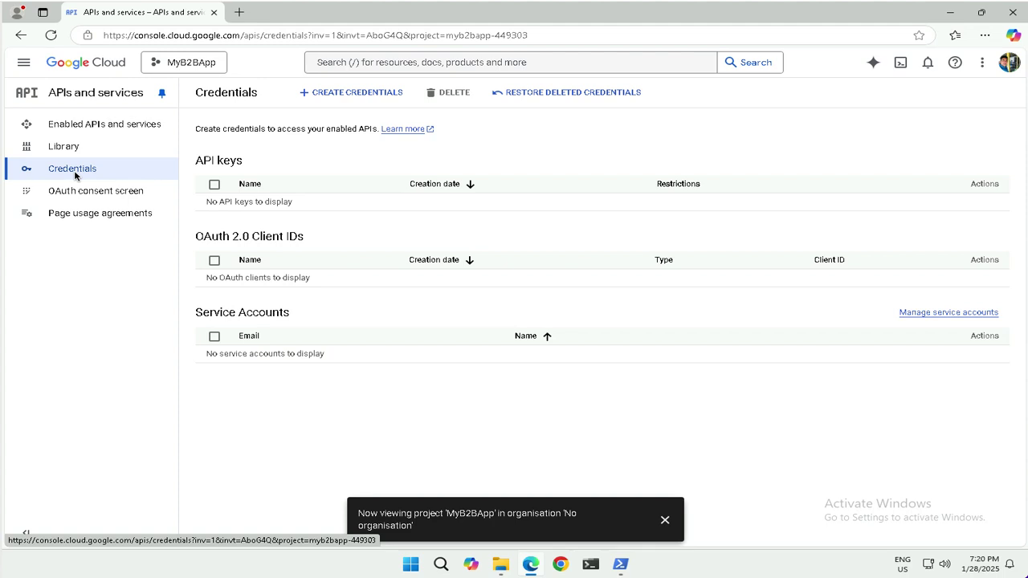
left_click(354, 93)
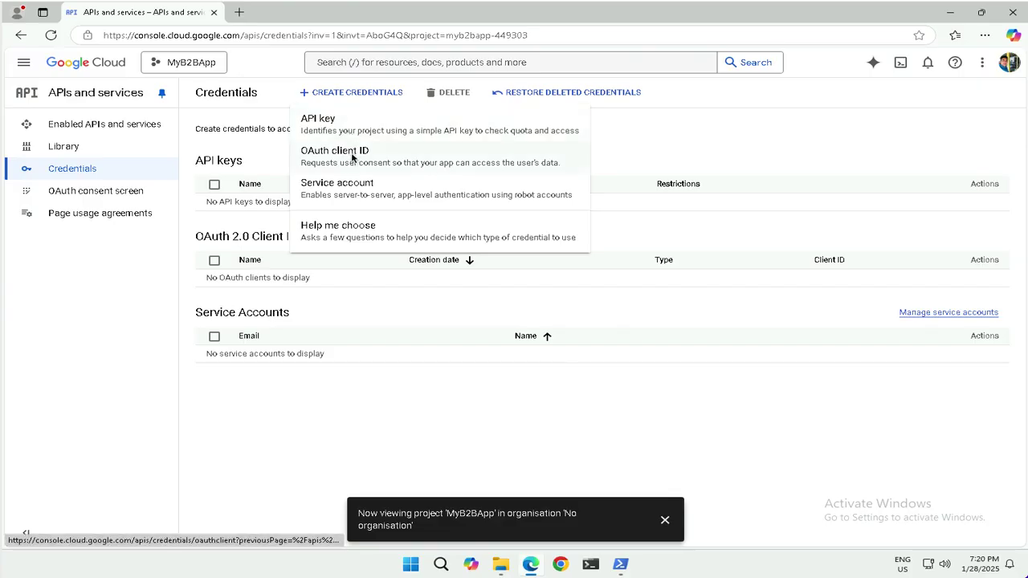
left_click(348, 161)
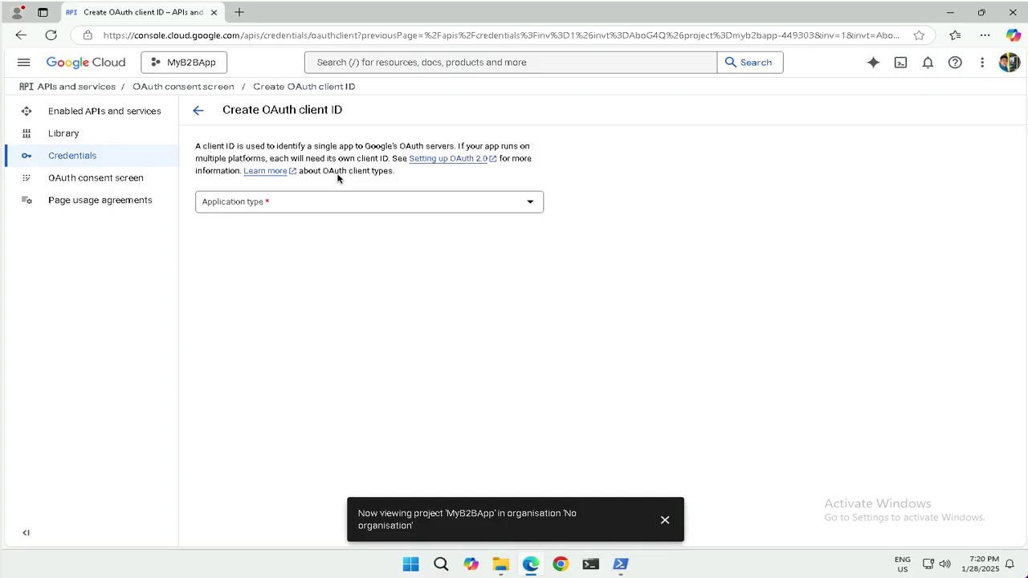
Set the OAuth client's application type to Web application
left_click(333, 203)
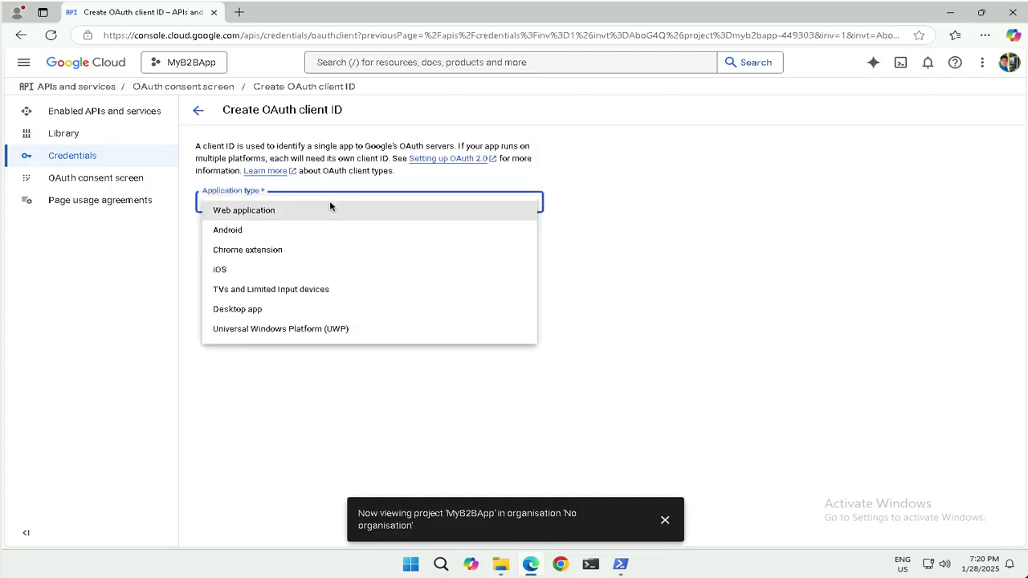
left_click(260, 215)
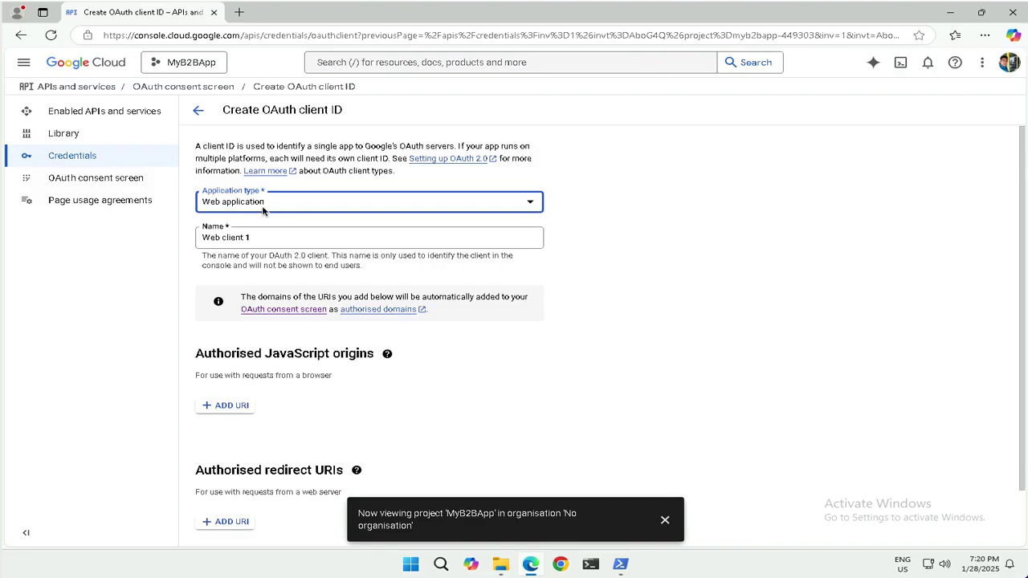
left_click(263, 211)
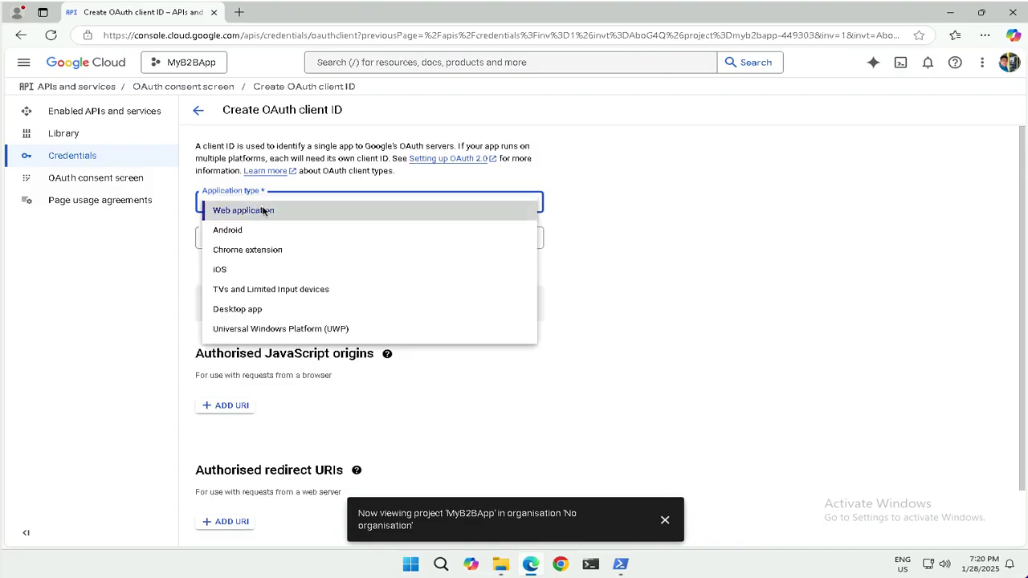
left_click(264, 211)
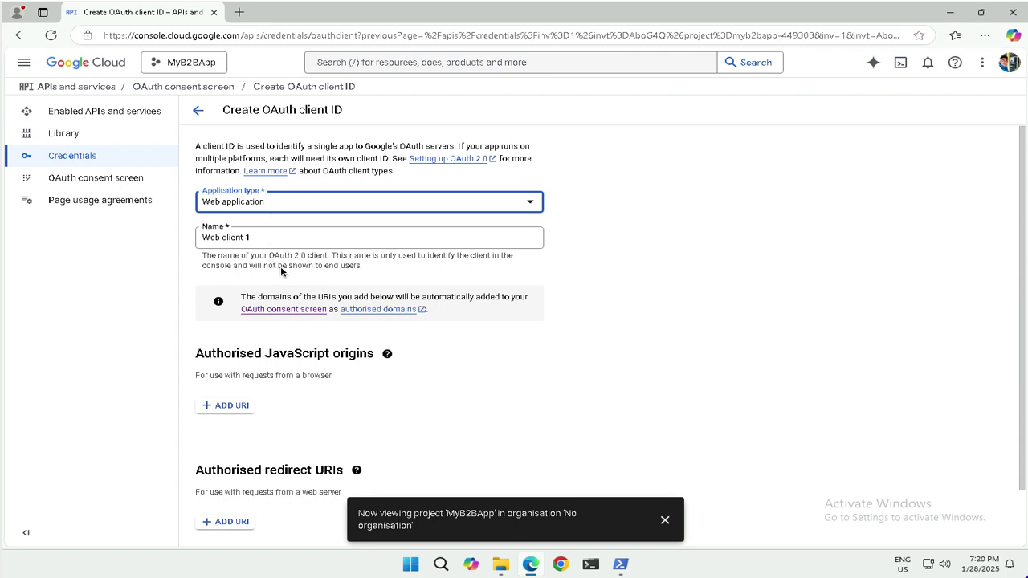
scroll(329, 407, "down", 1)
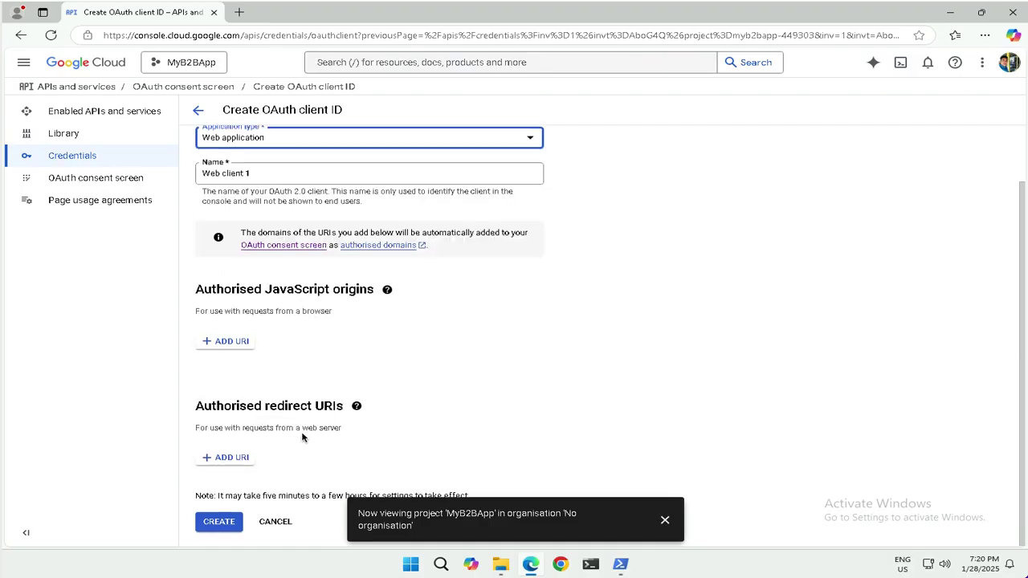
left_click(228, 458)
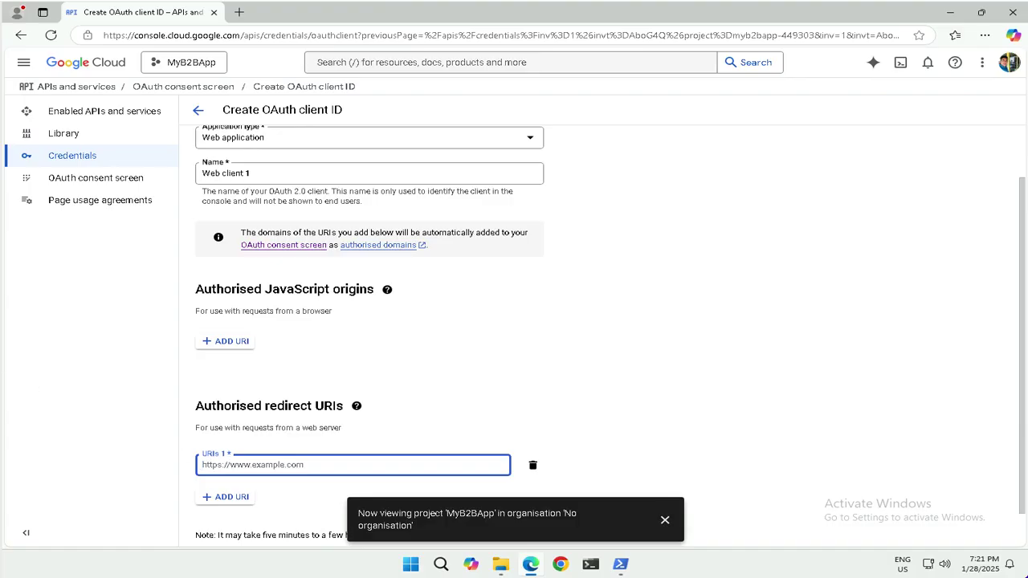
type("https://login.microsoftonline.com")
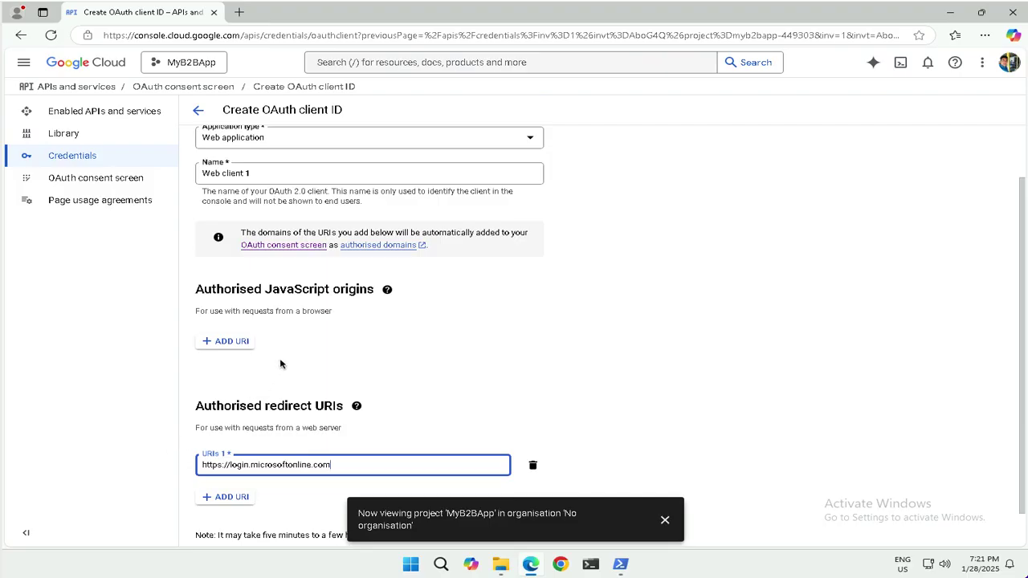
scroll(283, 366, "down", 1)
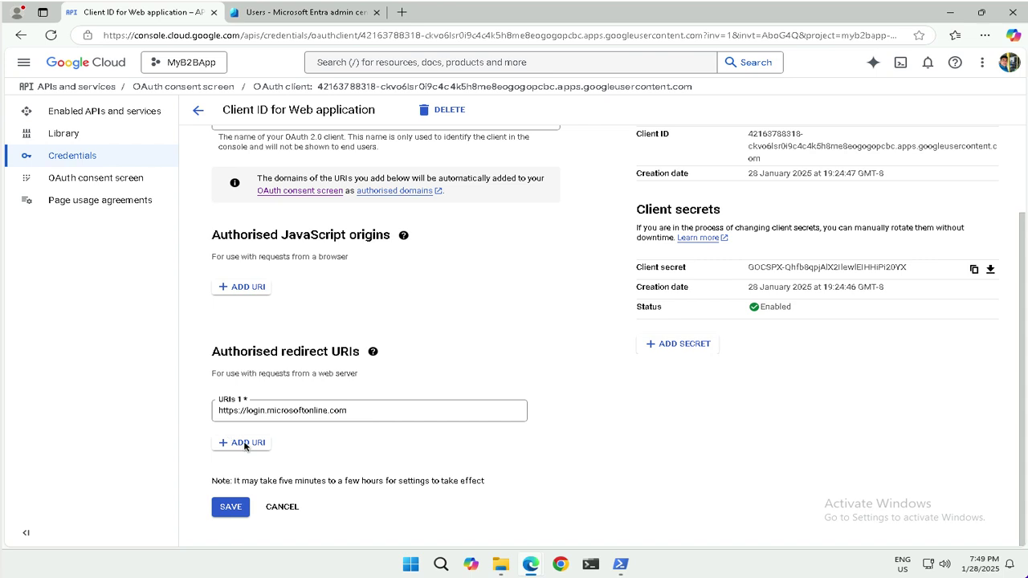
left_click(244, 444)
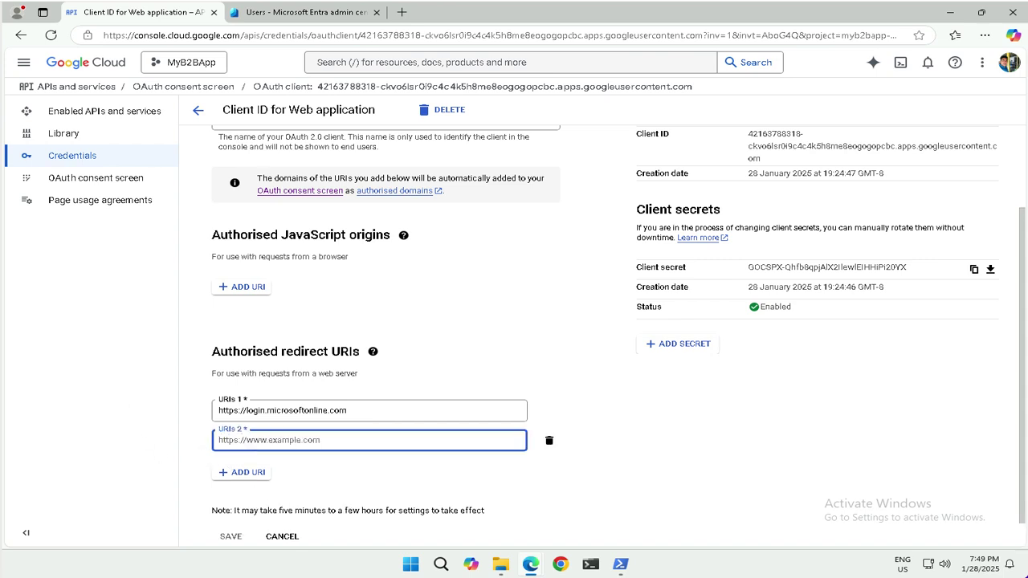
type("https://login.micro")
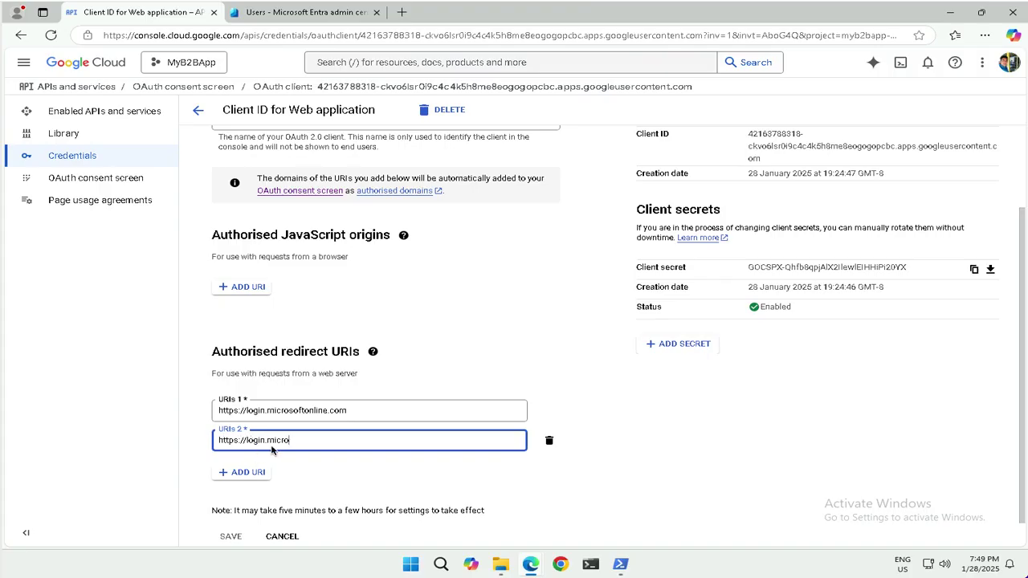
type("softonline.com/te/**tenant ID**/oauth2/authresp")
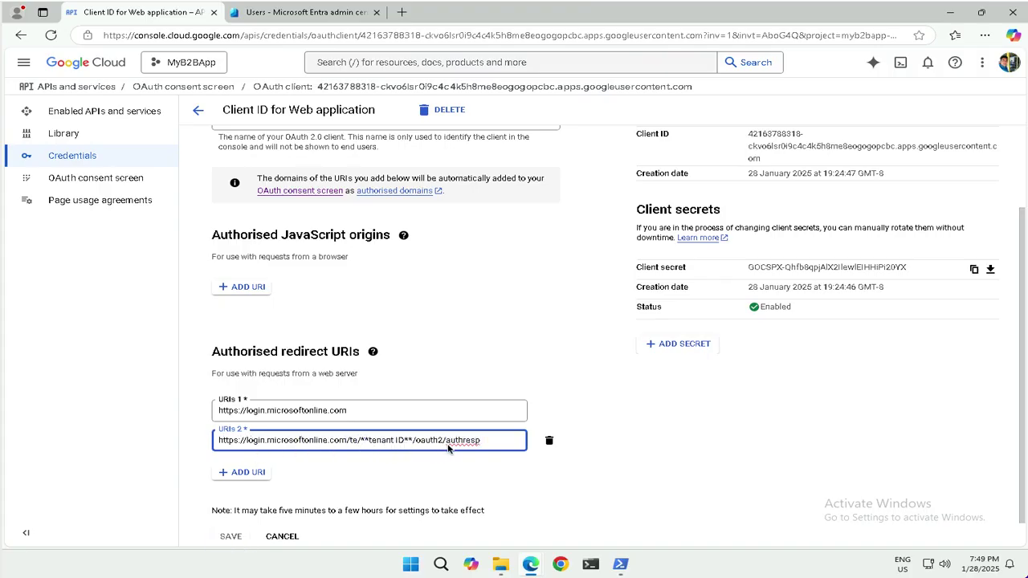
left_click(413, 443)
key("BackSpace")
key("BackSpace")
key("BackSpace")
key("BackSpace")
key("BackSpace")
key("BackSpace")
key("BackSpace")
key("BackSpace")
key("BackSpace")
key("BackSpace")
key("BackSpace")
key("BackSpace")
key("BackSpace")
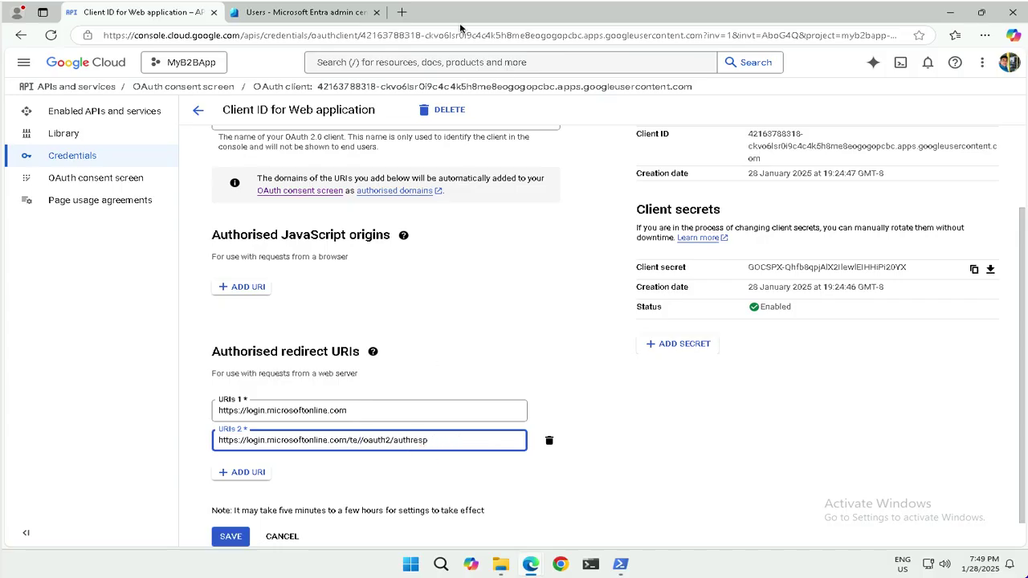
left_click(308, 14)
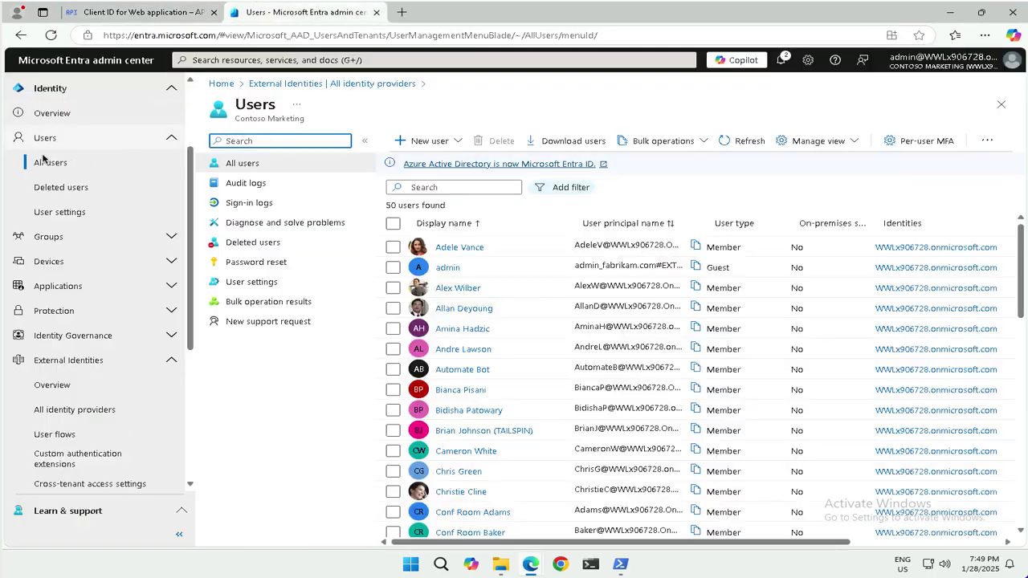
Copy the Tenant ID from the Contoso Marketing tenant's Properties, then return to the Google OAuth client
left_click(53, 113)
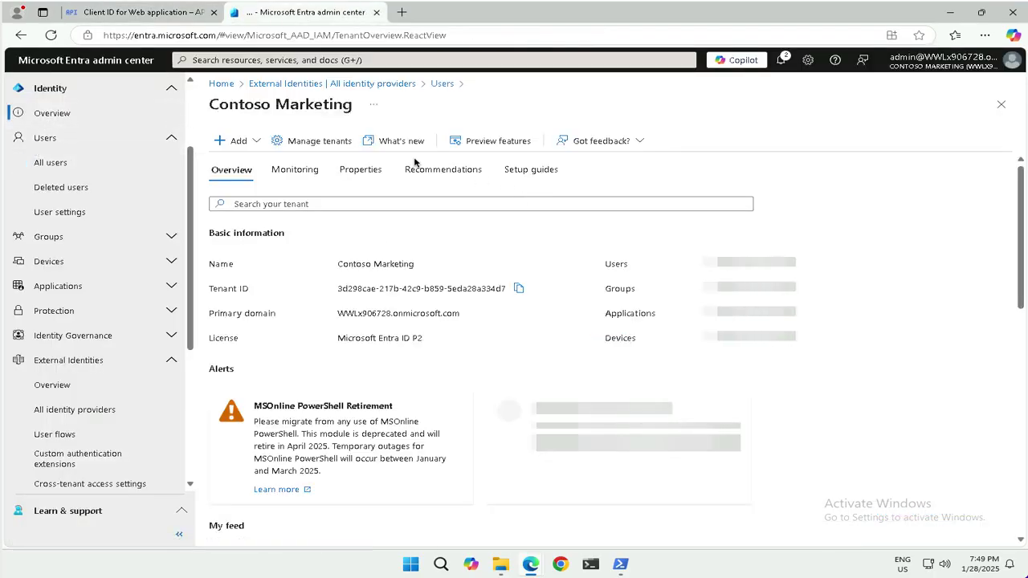
left_click(358, 172)
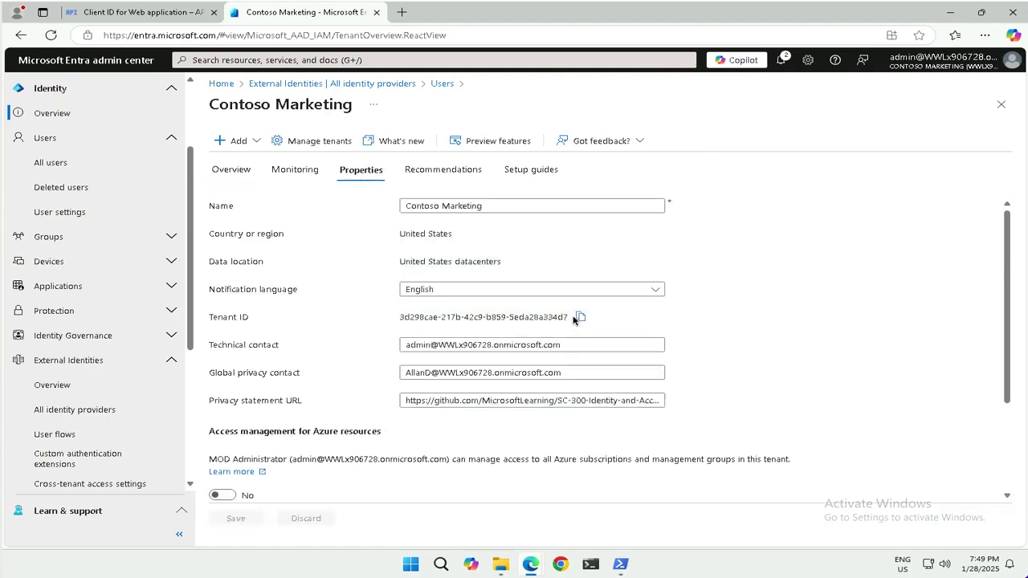
left_click(581, 316)
left_click(133, 16)
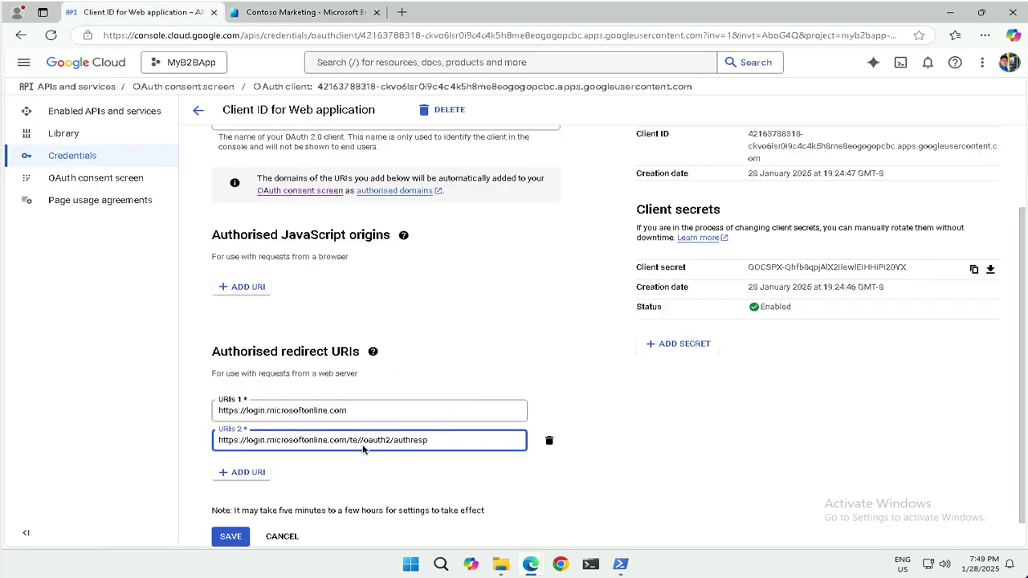
Paste the tenant ID into redirect URI 2 and add a third login.microsoftonline.com authresp URI
key("ctrl+v")
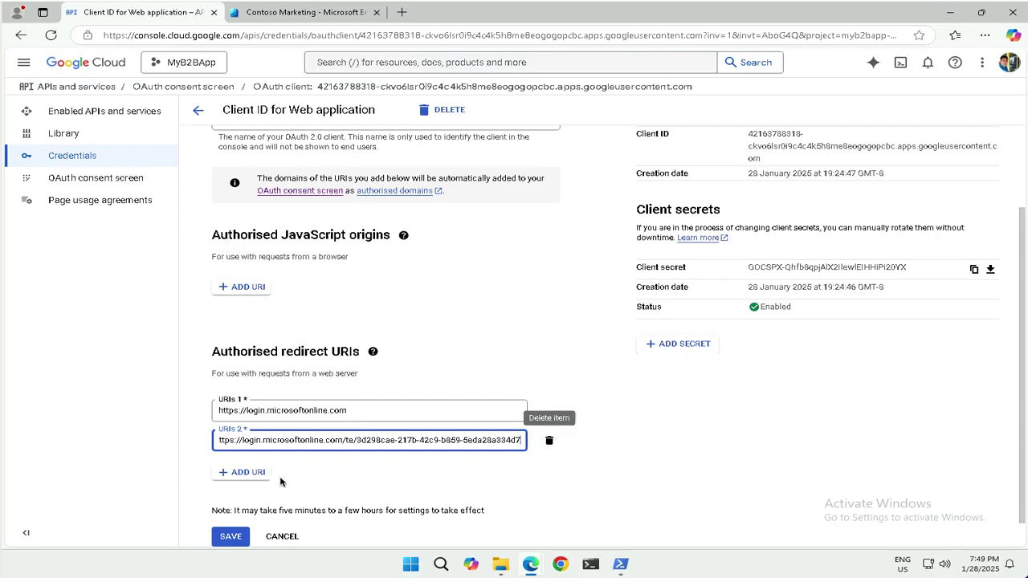
left_click(259, 474)
left_click(312, 476)
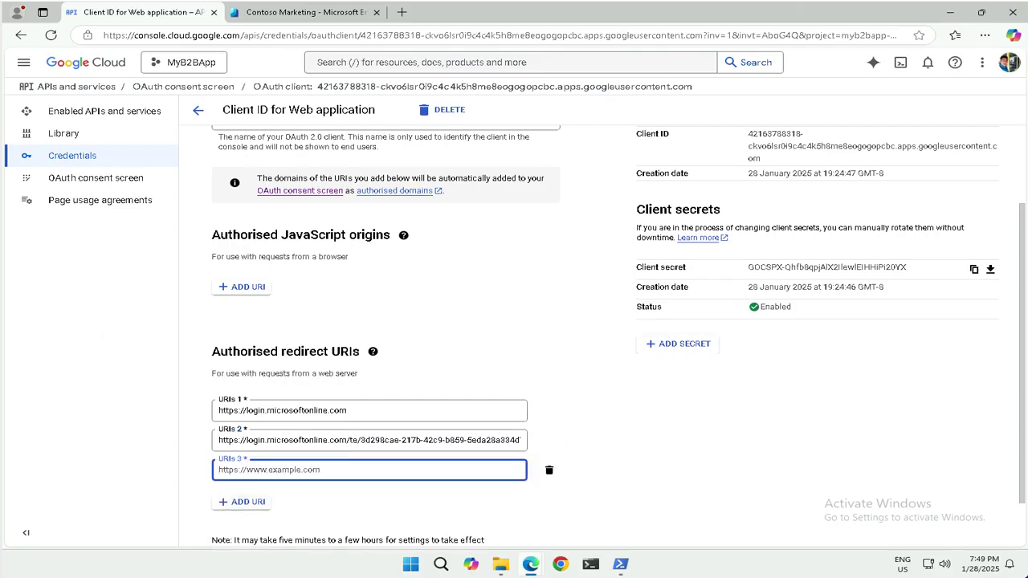
type("https://login.m")
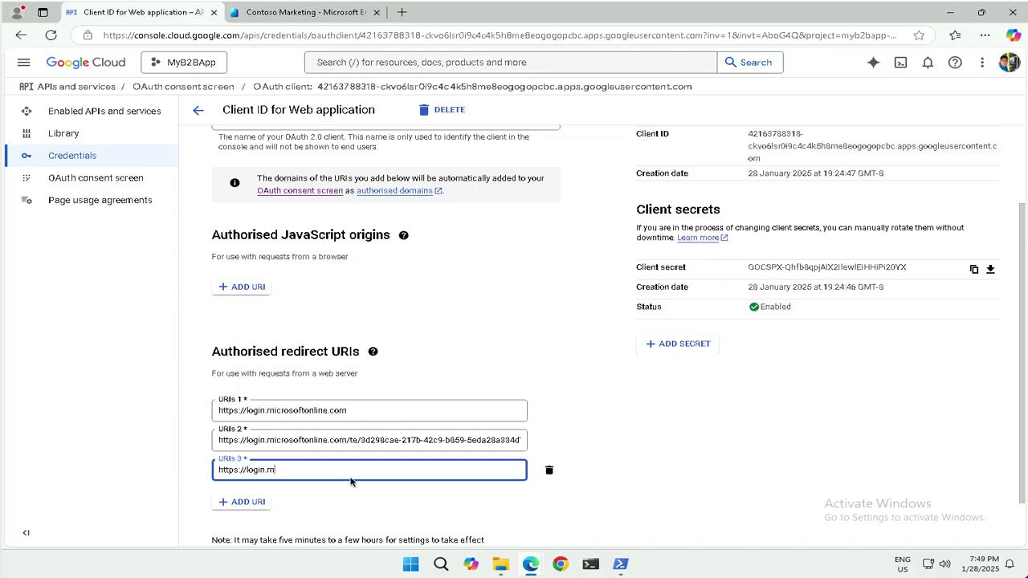
type("icrosoftonline.com/te/**tenant name**.o")
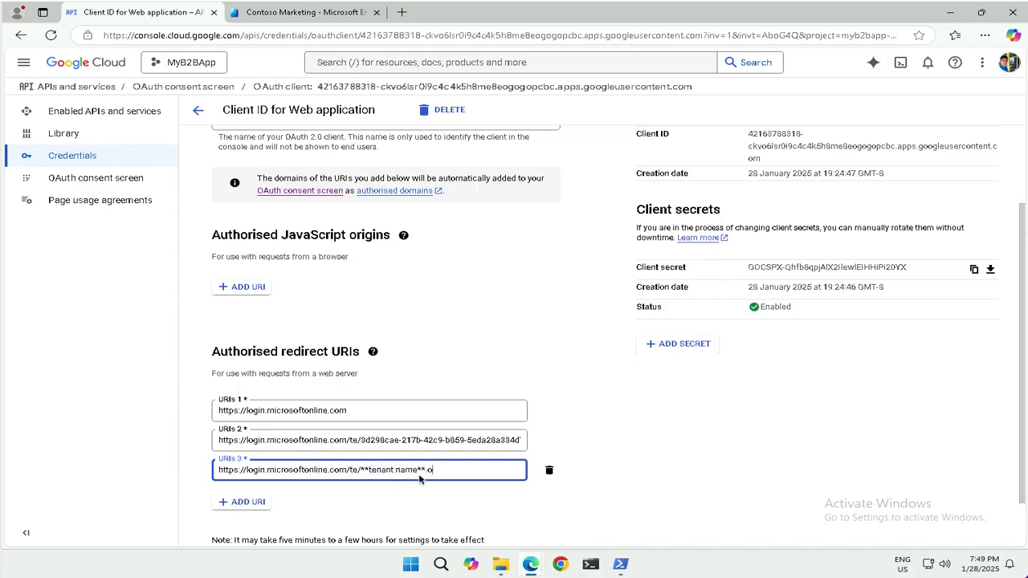
type("nmicrosoft.com/oauth2/authresp")
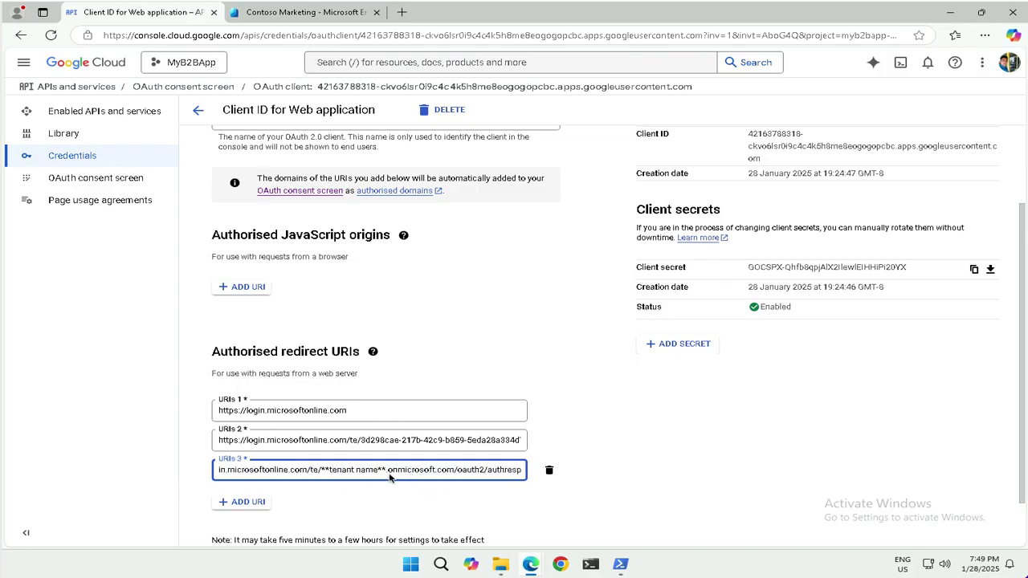
Replace the tenant-name placeholder in URI 3 with the tenant's onmicrosoft.com name and save the client
left_click(386, 474)
key("BackSpace")
key("BackSpace")
key("BackSpace")
key("BackSpace")
key("BackSpace")
key("BackSpace")
key("BackSpace")
key("BackSpace")
key("BackSpace")
key("BackSpace")
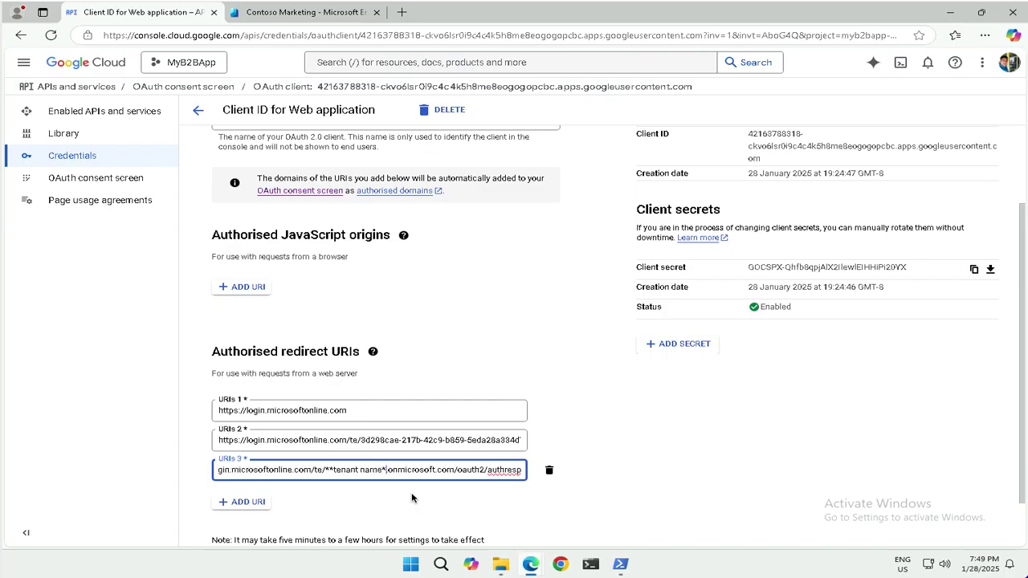
key("BackSpace")
key("BackSpace")
key("BackSpace")
key("BackSpace")
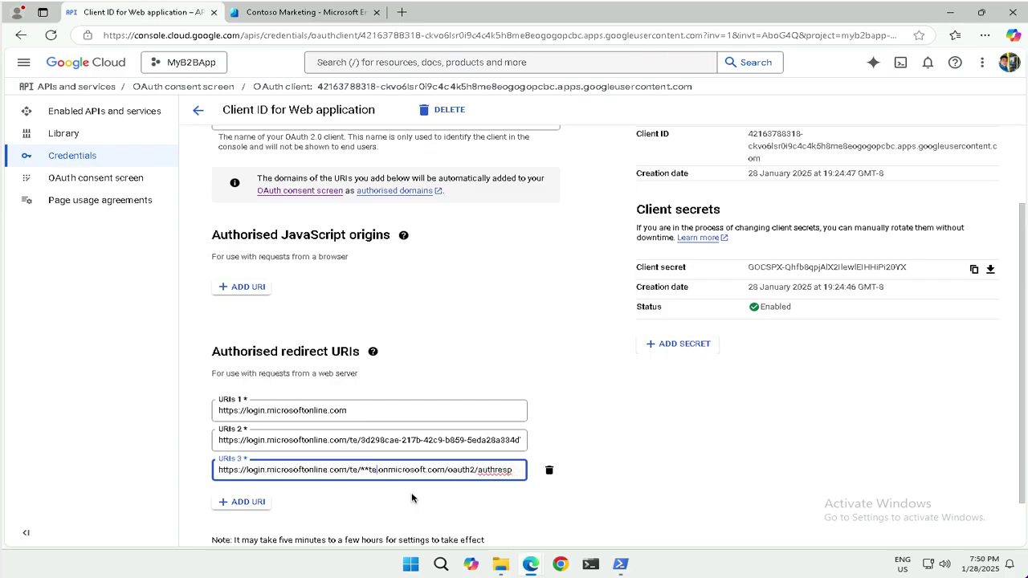
key("BackSpace")
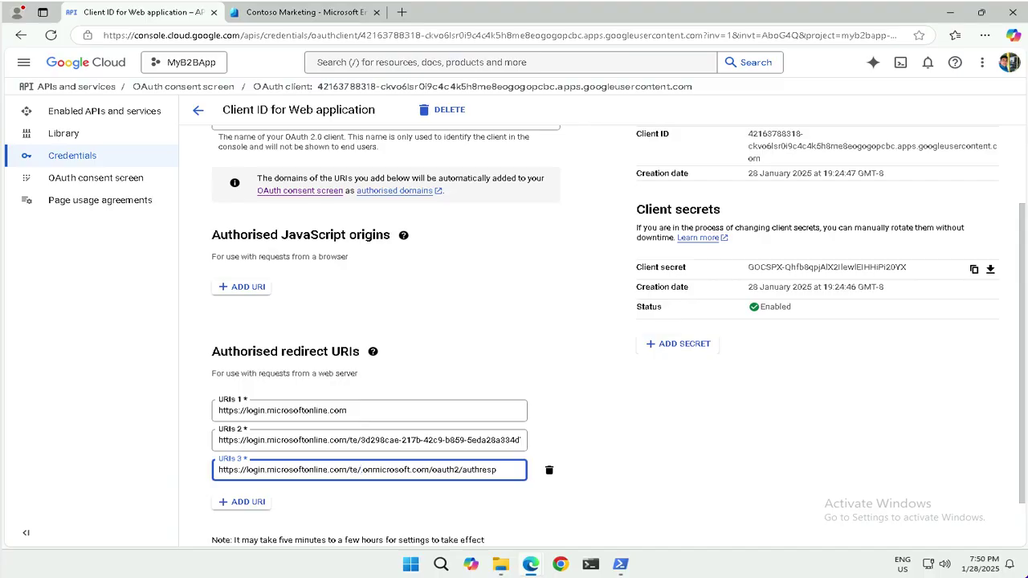
type("x906728.")
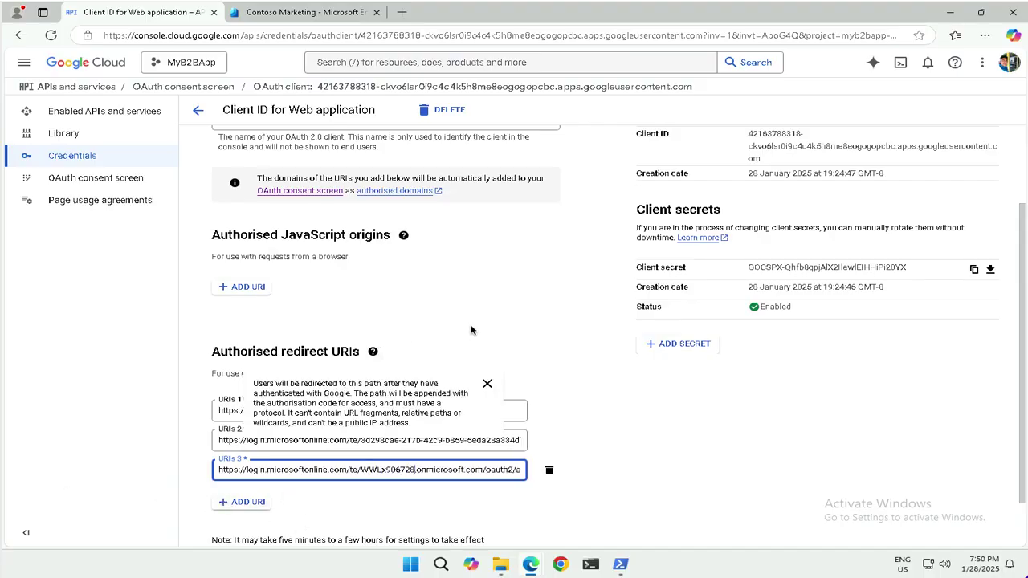
scroll(474, 329, "down", 2)
left_click(231, 513)
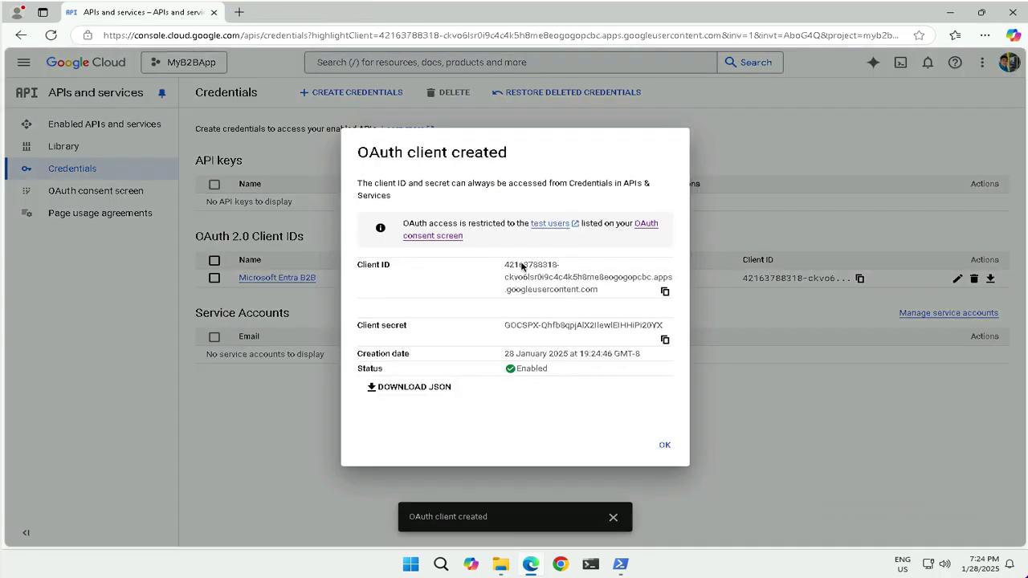
Copy the Microsoft Entra B2B client's ID and secret, then close the client-created confirmation
left_click(665, 293)
left_click(665, 341)
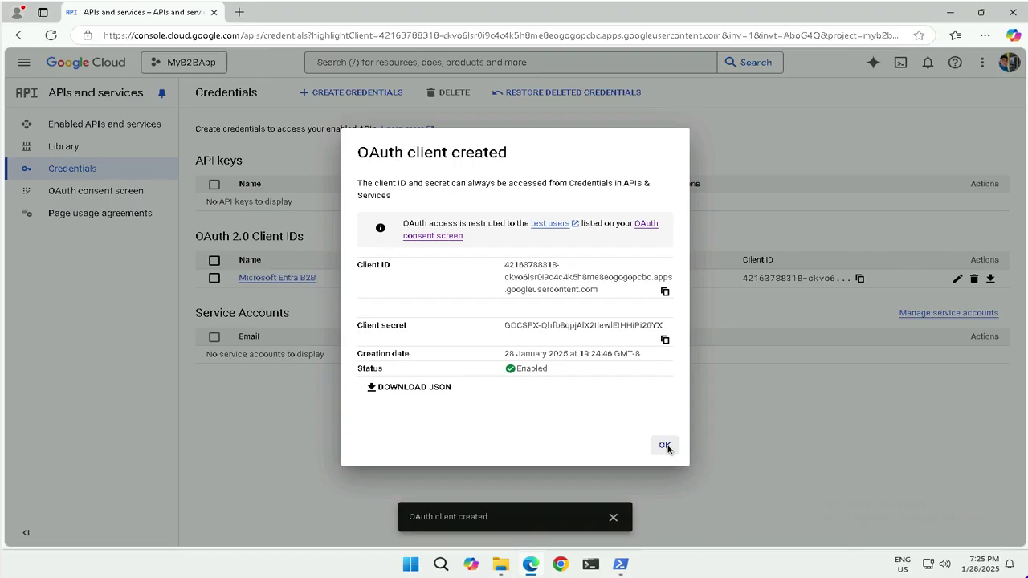
left_click(665, 445)
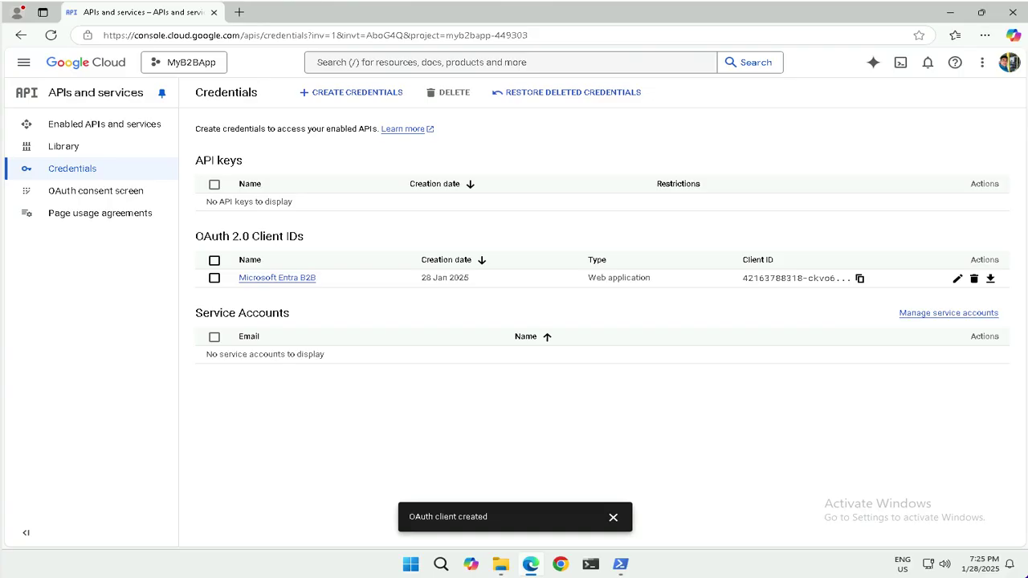
Add the guest's Gmail address under Test users on MyB2BApp's OAuth consent screen and save
left_click(100, 193)
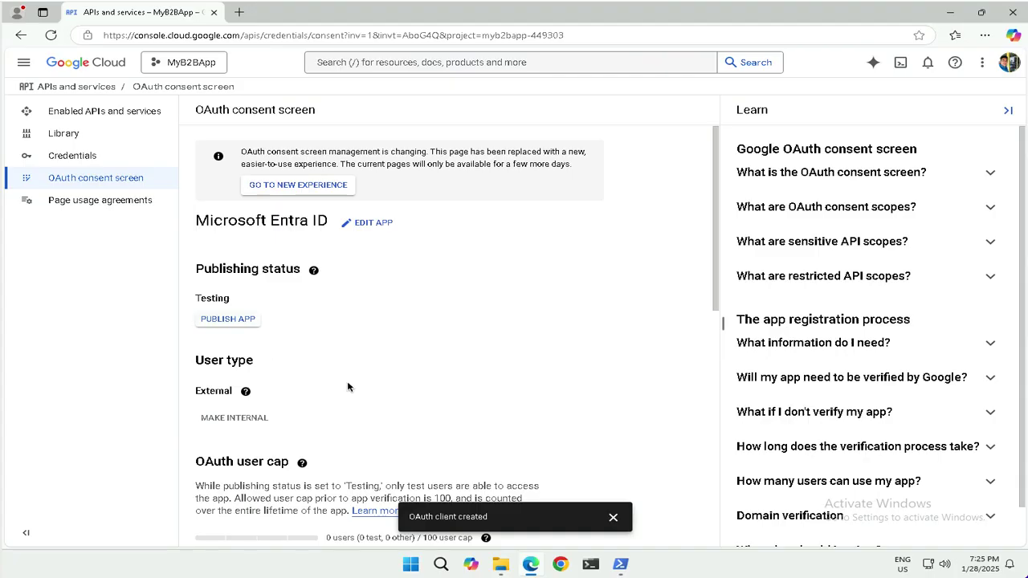
scroll(348, 387, "down", 3)
scroll(348, 387, "down", 1)
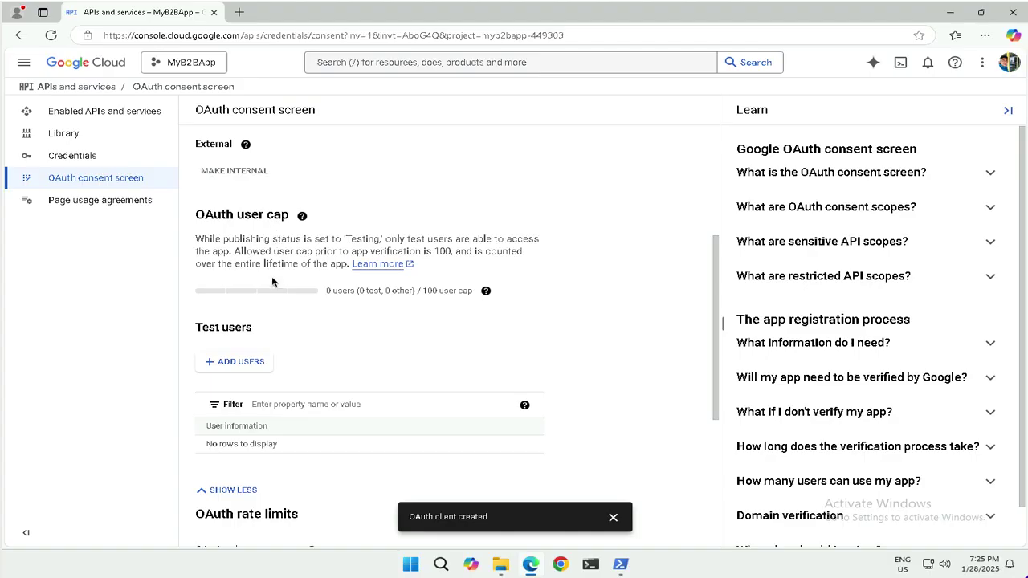
left_click(240, 363)
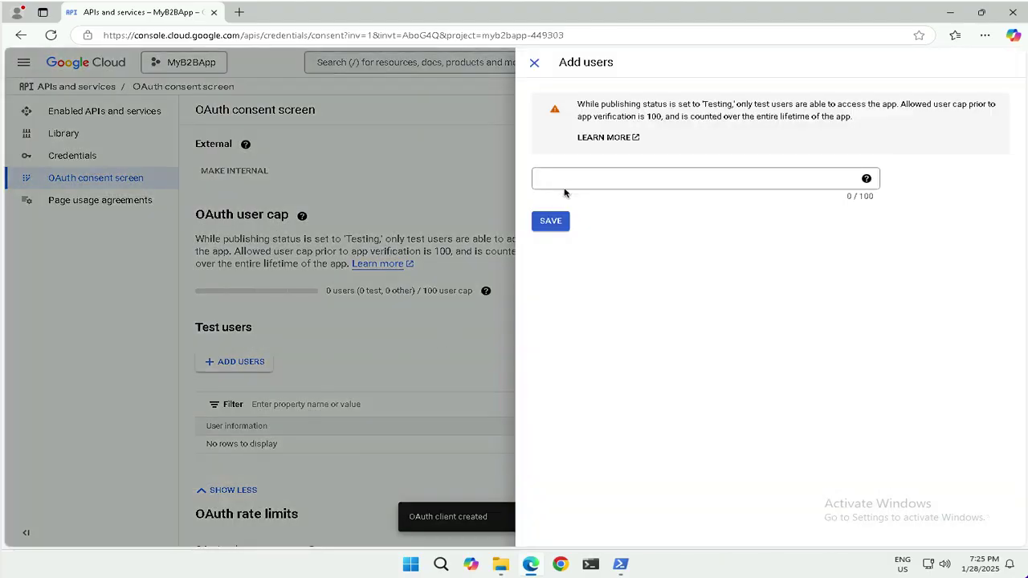
left_click(619, 184)
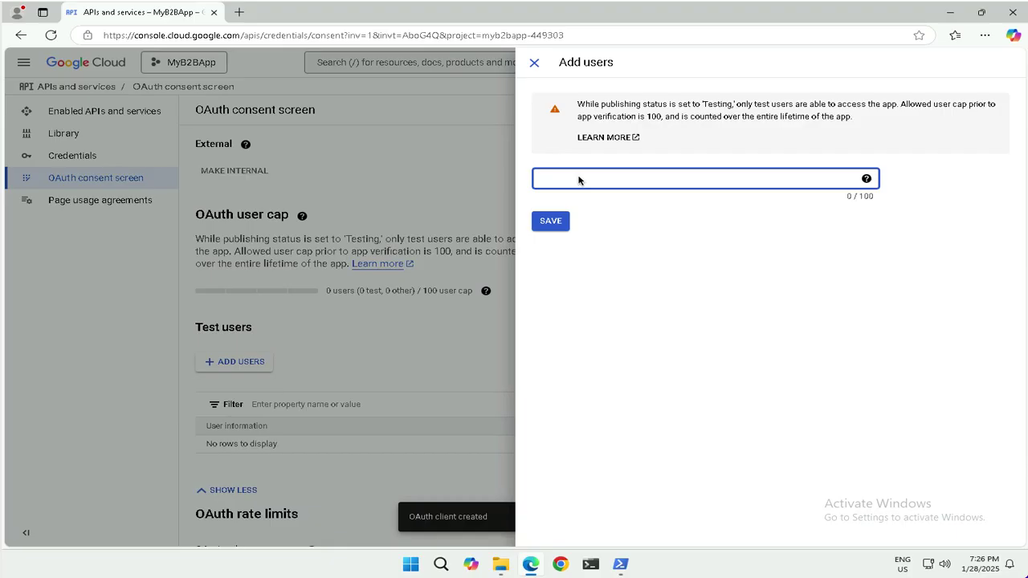
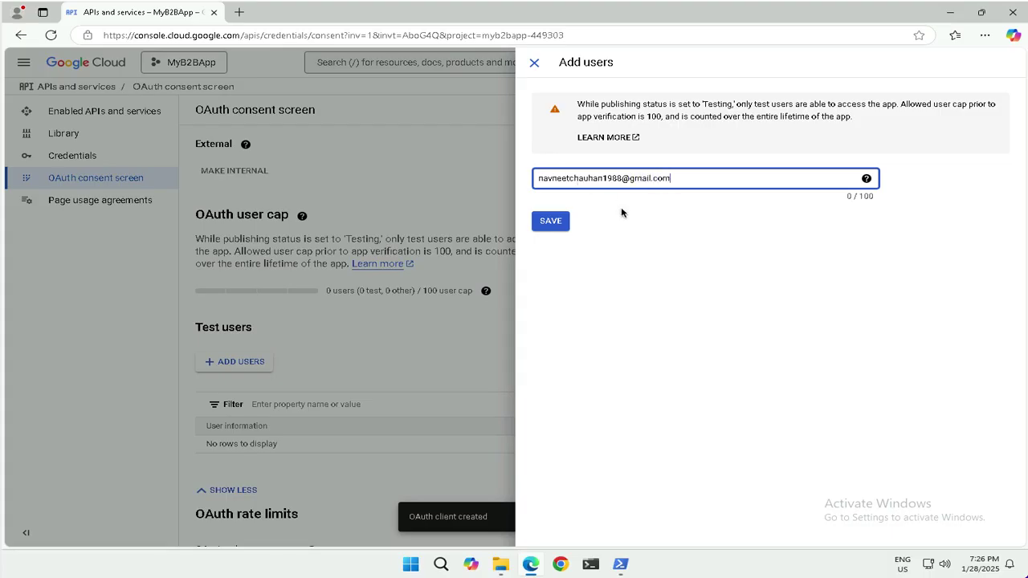
left_click(550, 224)
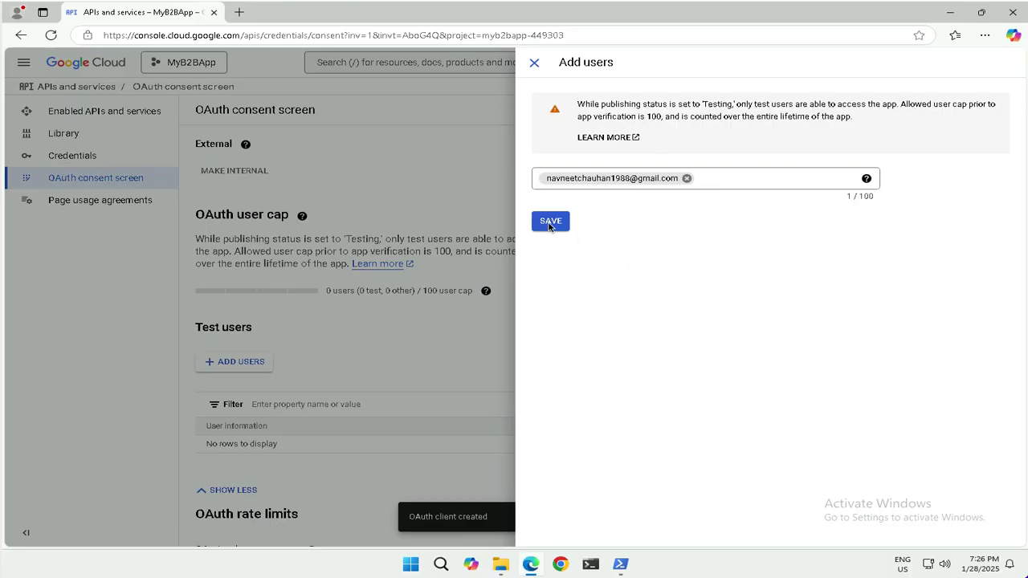
left_click(552, 224)
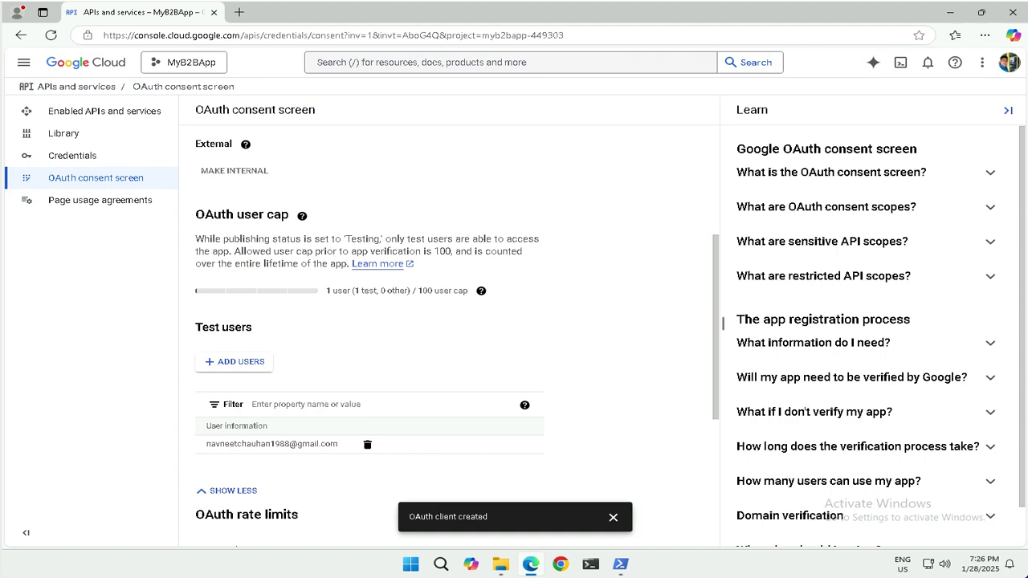
Load entra.microsoft.com in a new tab and open External Identities > All identity providers
left_click(238, 12)
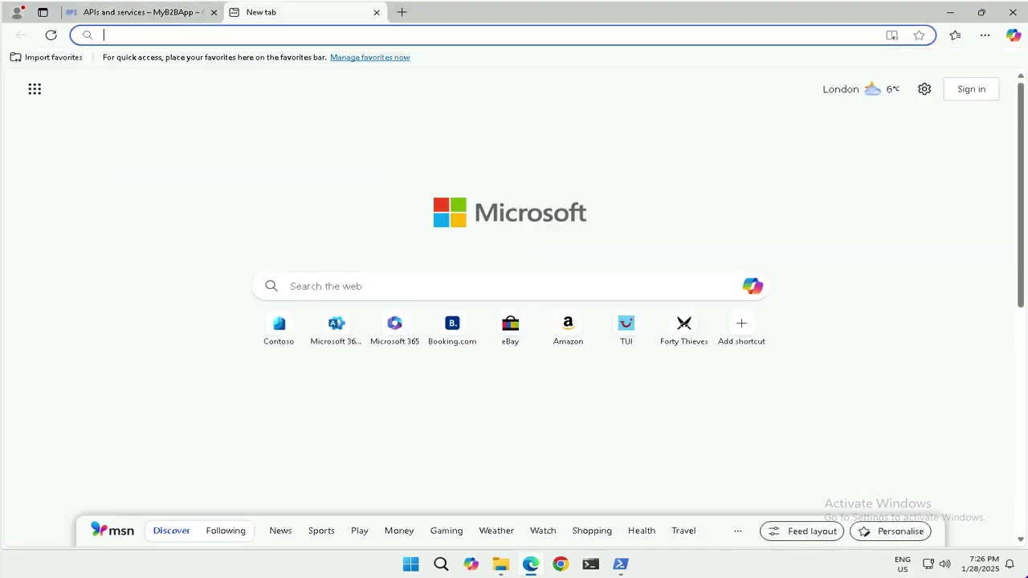
type("https://entra.microsoft.com")
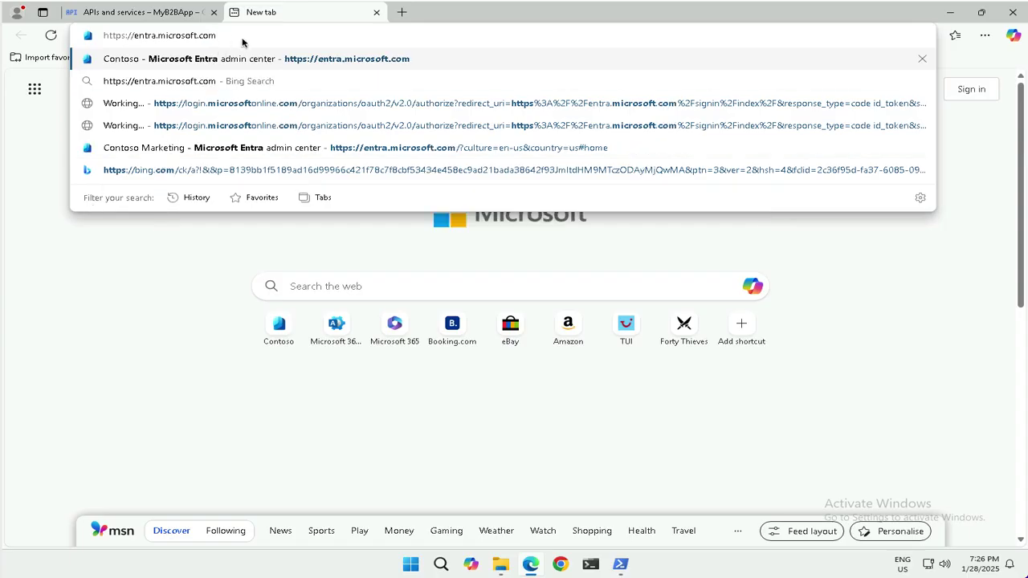
key("Return")
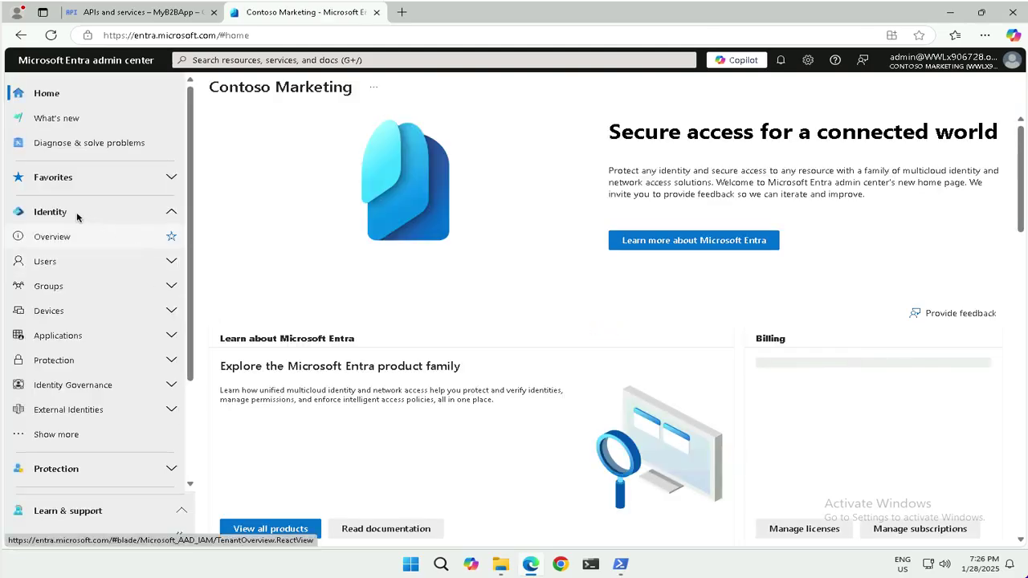
left_click(87, 410)
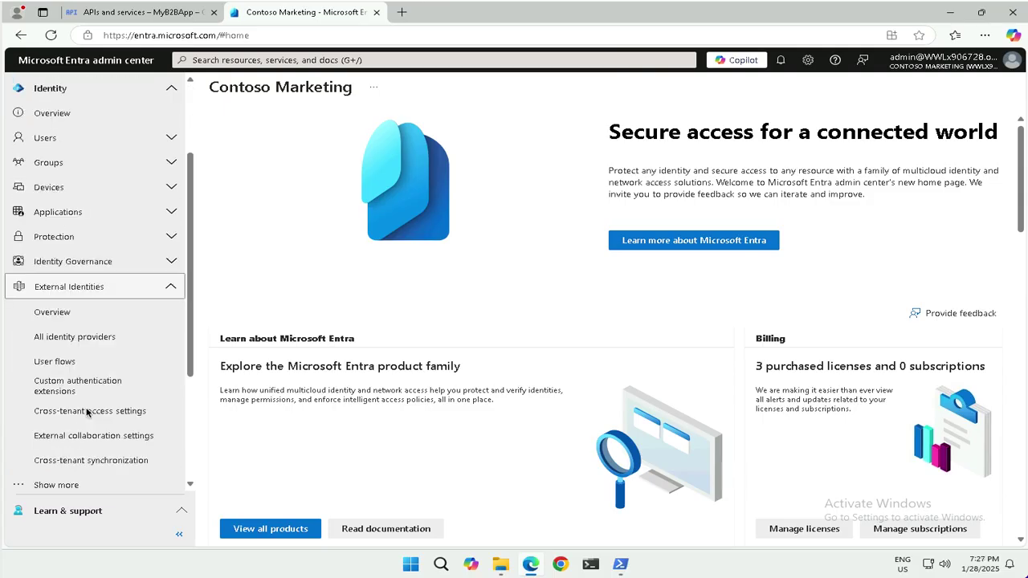
left_click(71, 339)
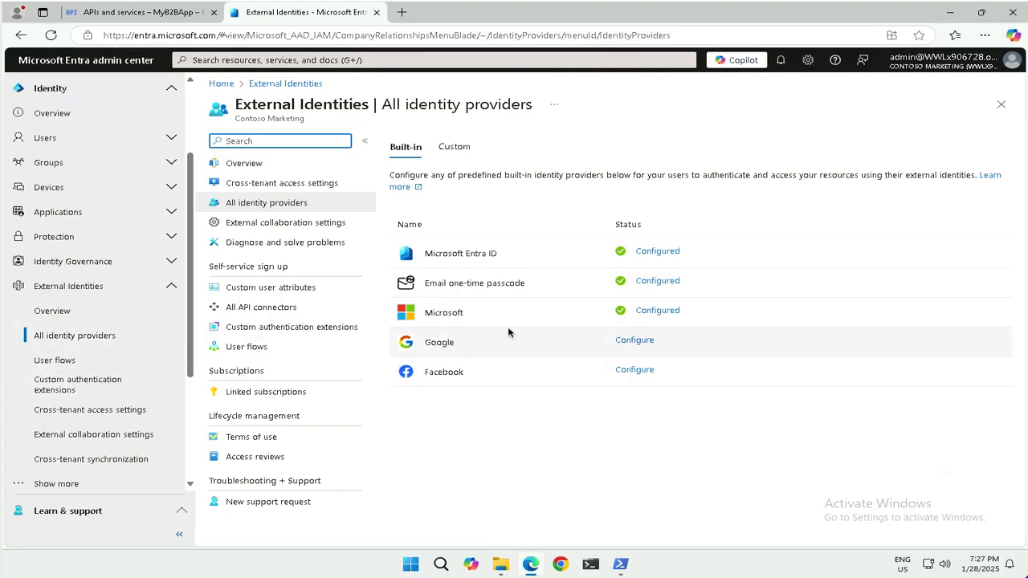
Configure Google as an identity provider with the pasted Google client ID and secret, and save
left_click(632, 340)
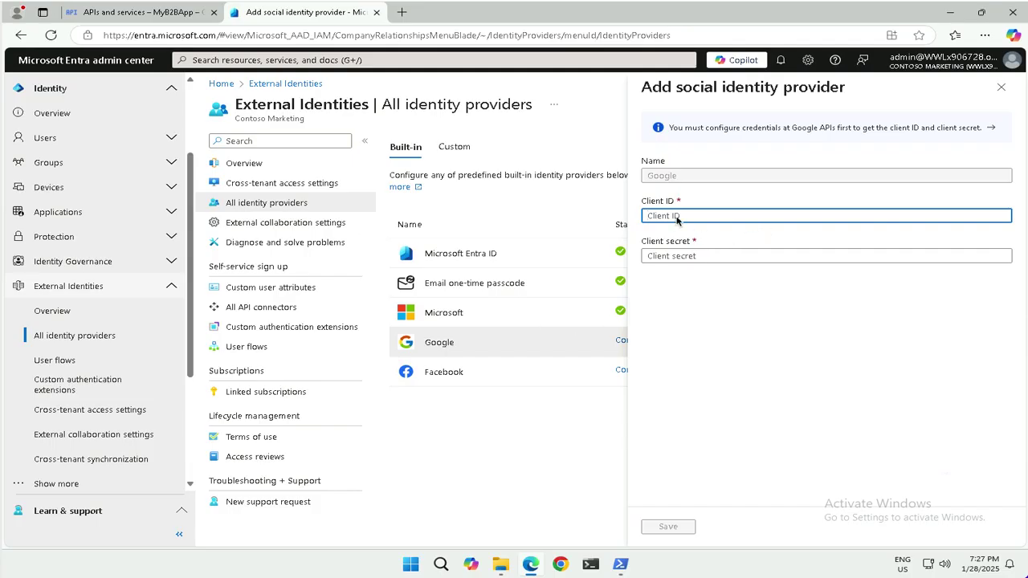
type("v")
key("BackSpace")
key("ctrl+v")
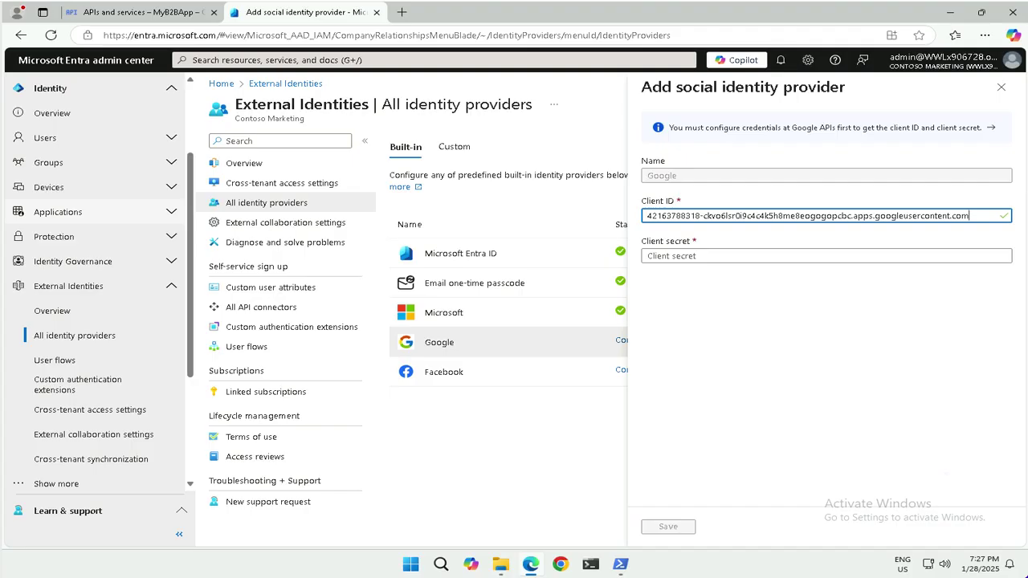
left_click(669, 259)
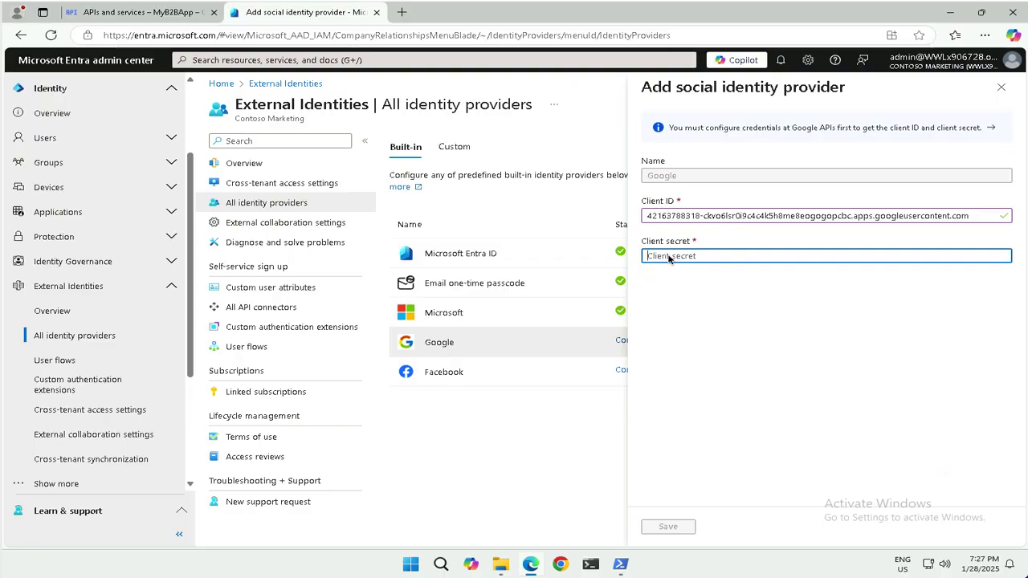
key("ctrl+v")
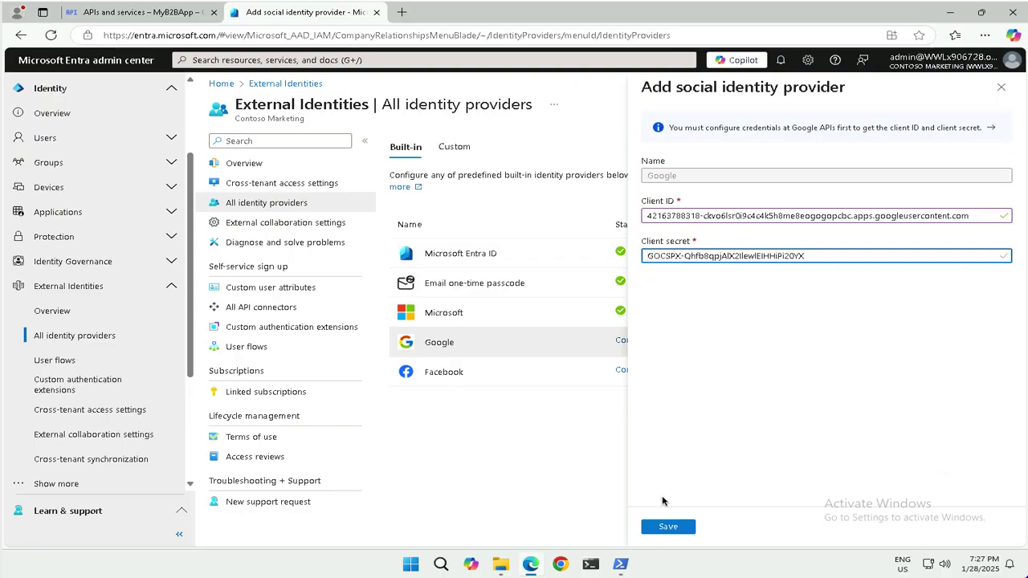
left_click(691, 526)
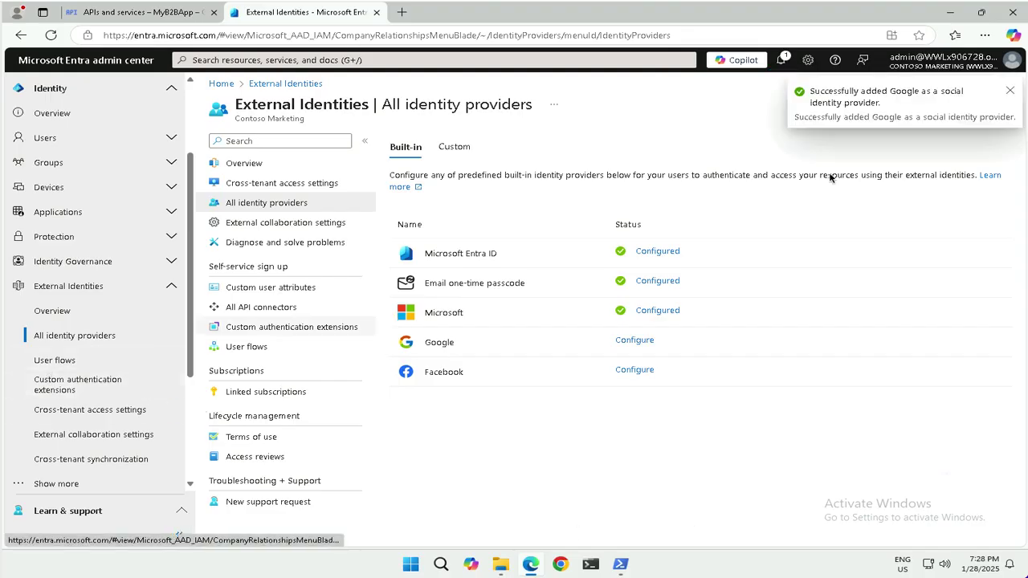
left_click(1009, 92)
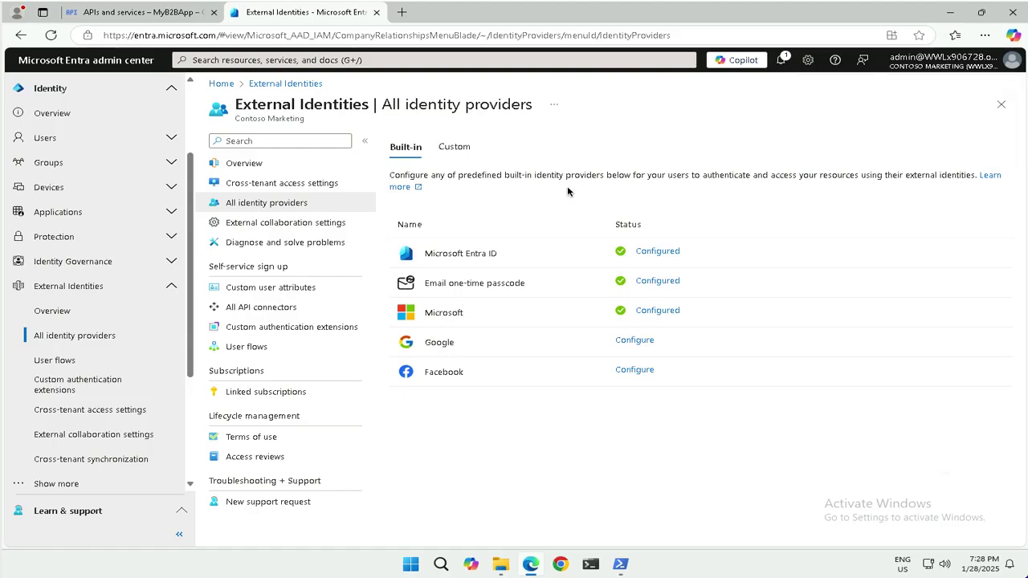
Open Users > All users and show the New user dropdown options
left_click(247, 185)
left_click(244, 203)
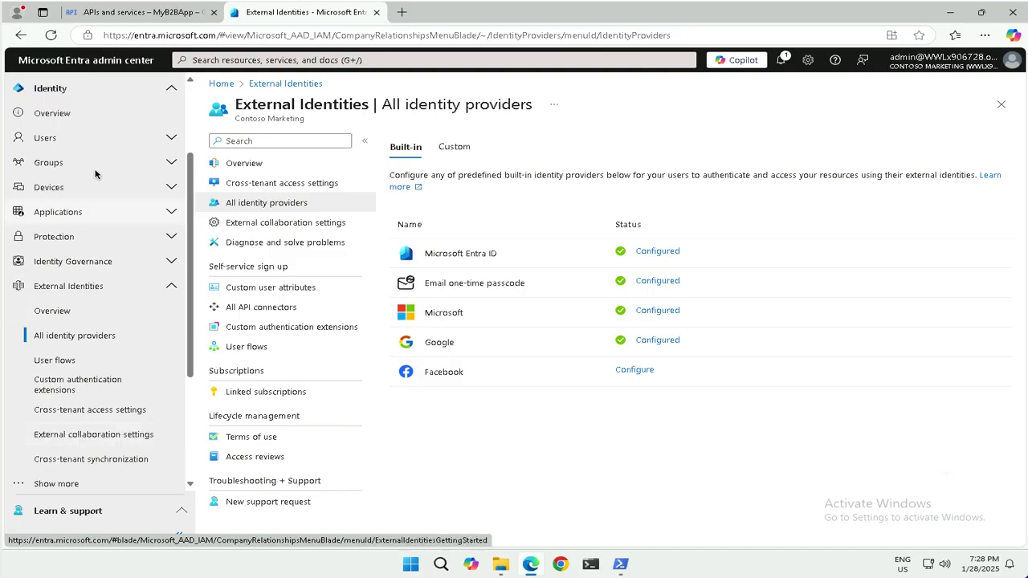
left_click(97, 139)
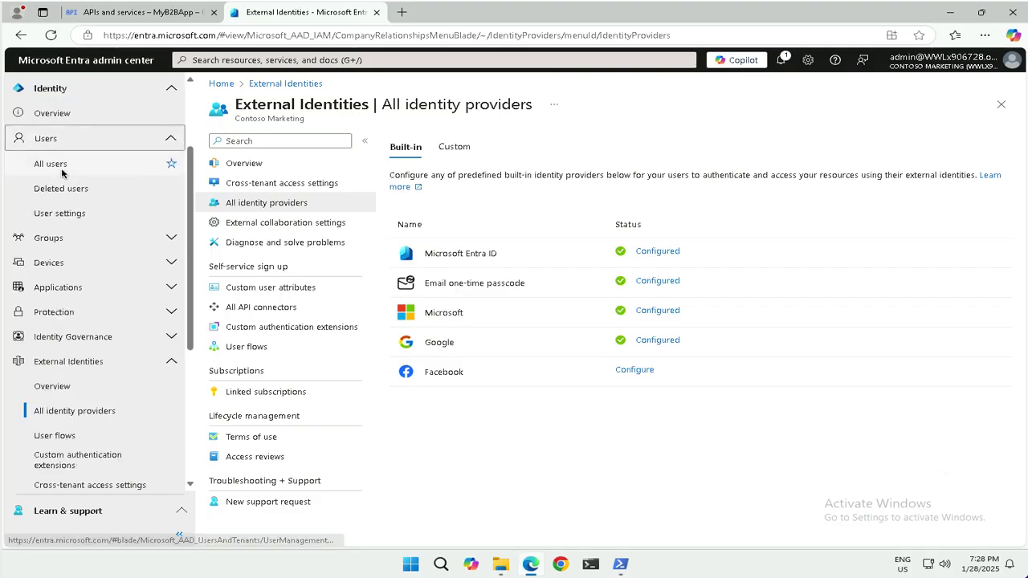
left_click(65, 165)
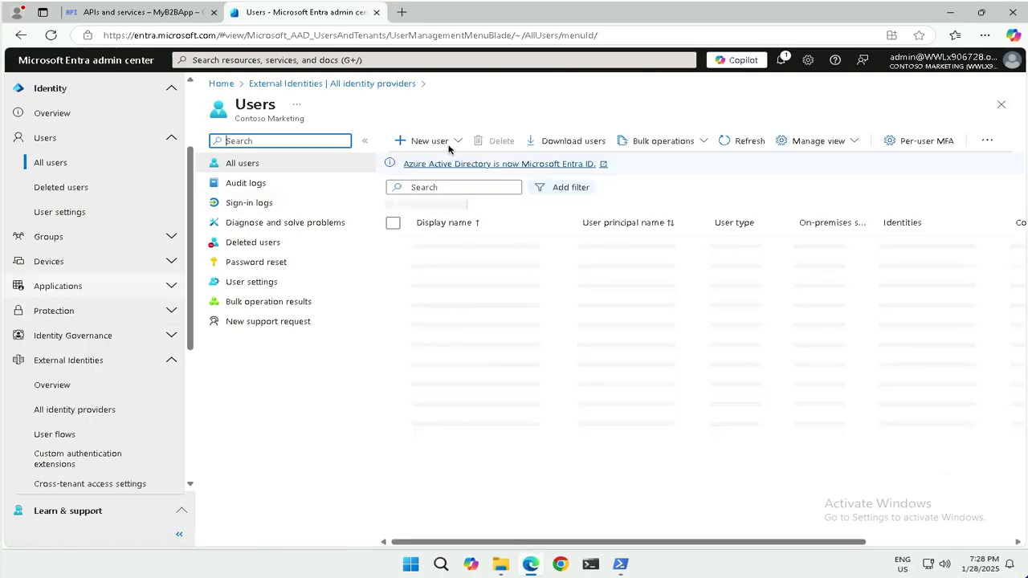
left_click(422, 141)
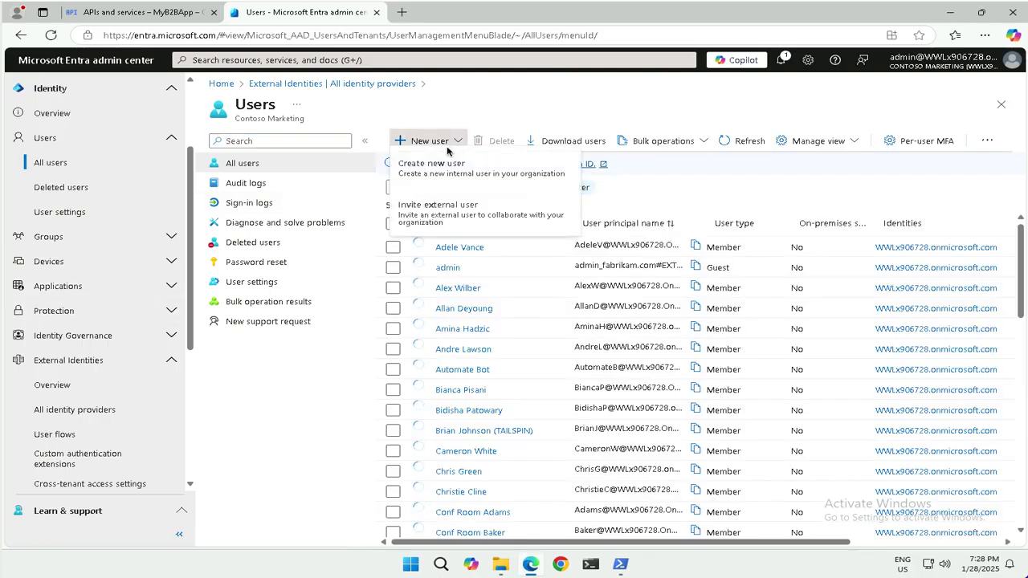
Invite an external user with the guest's Gmail address, review the details, and send the invitation
left_click(438, 215)
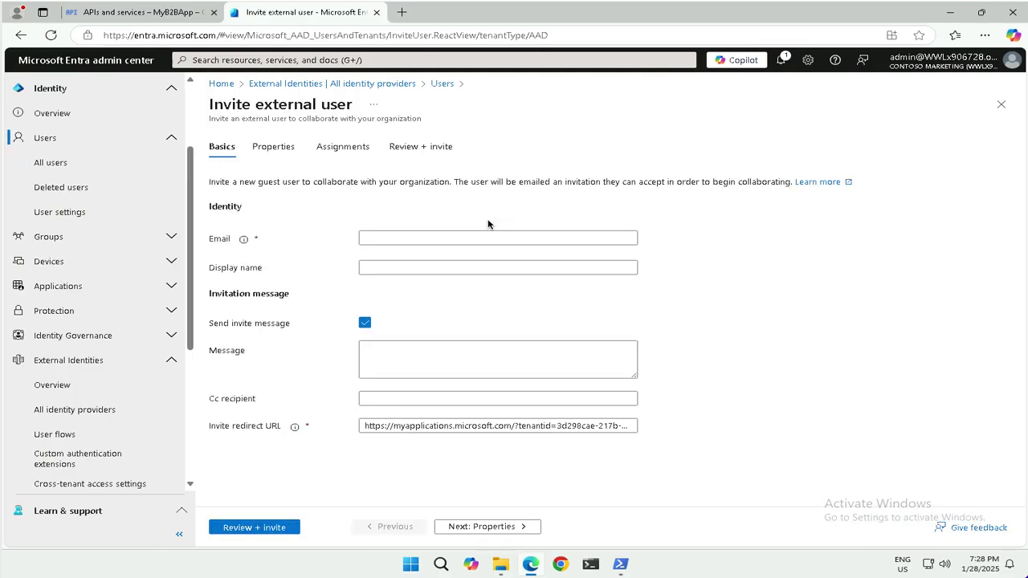
left_click(371, 240)
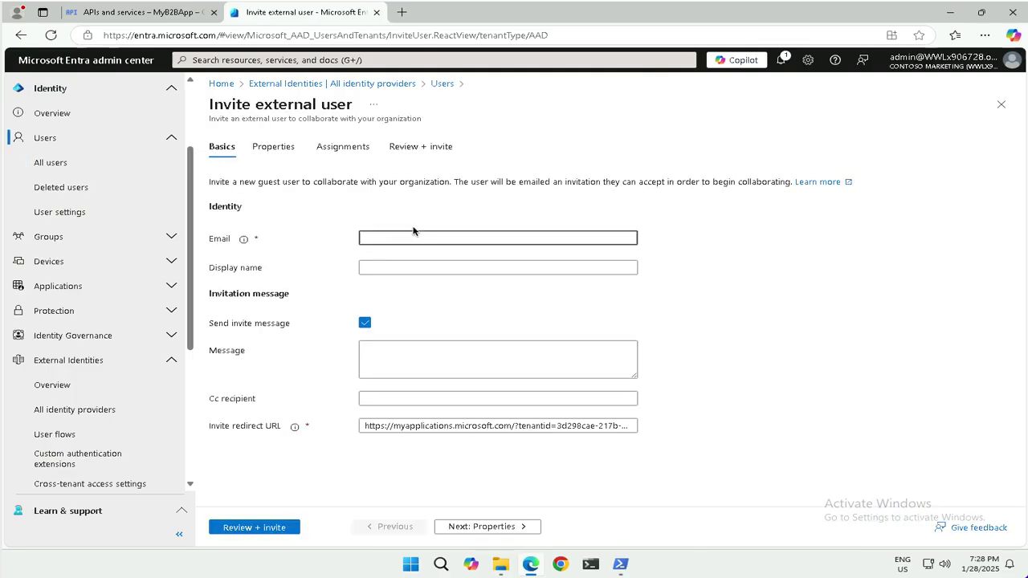
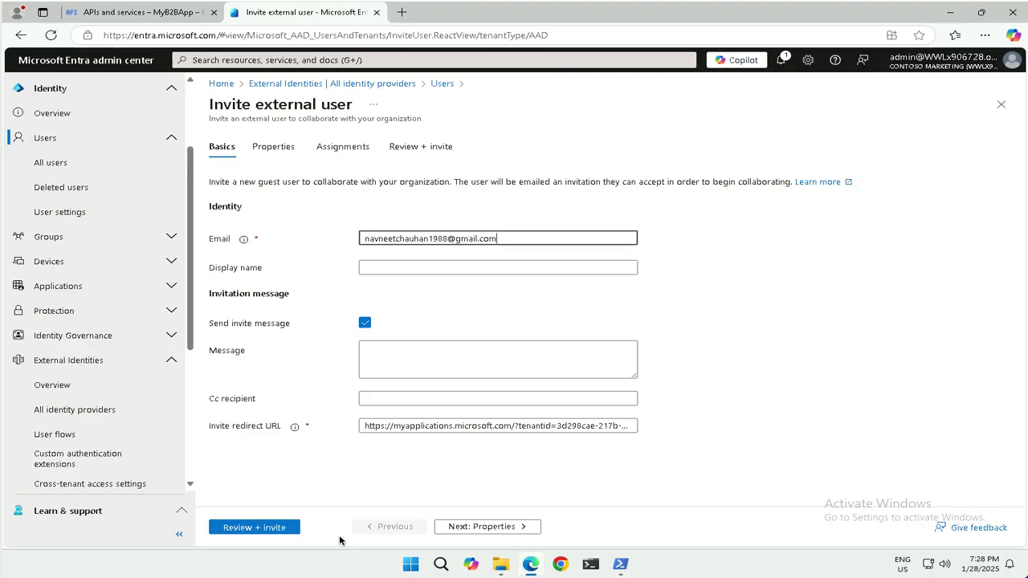
left_click(255, 528)
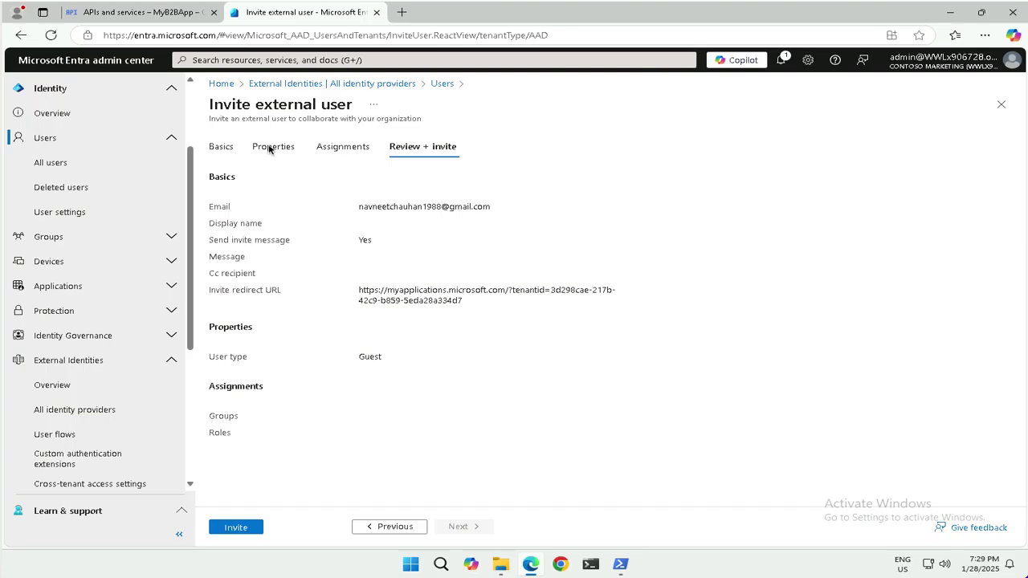
left_click(221, 147)
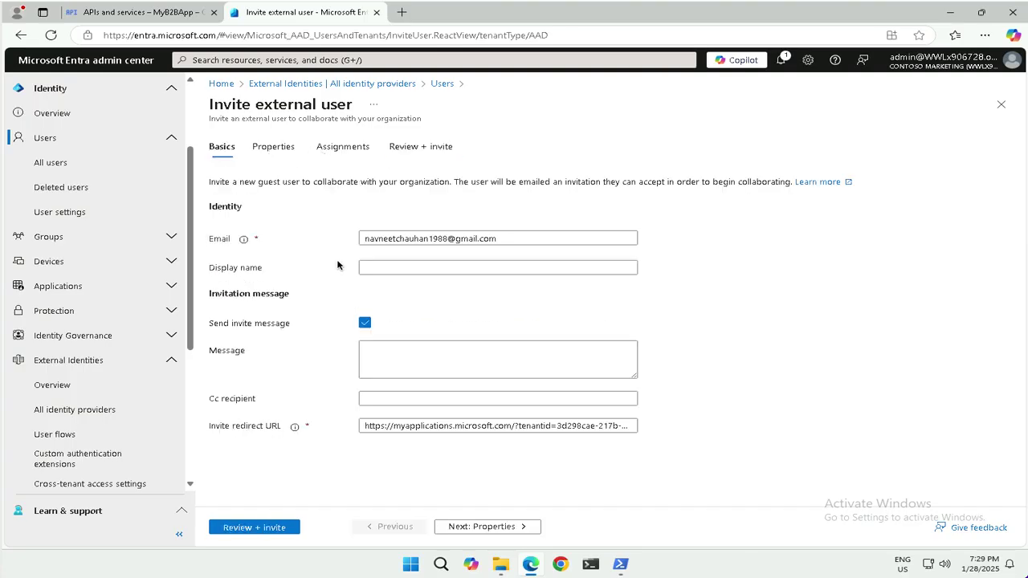
left_click(377, 360)
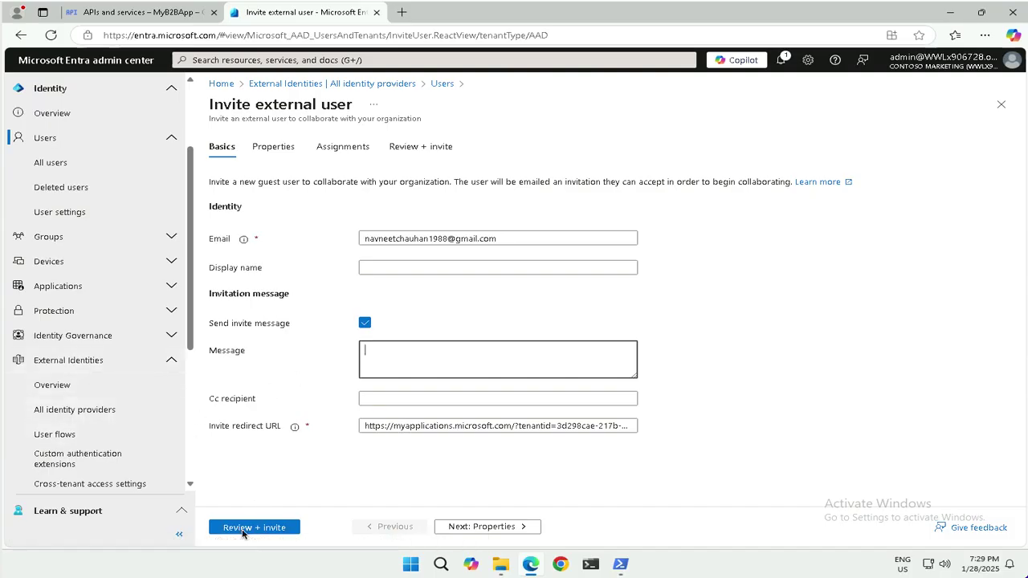
left_click(299, 530)
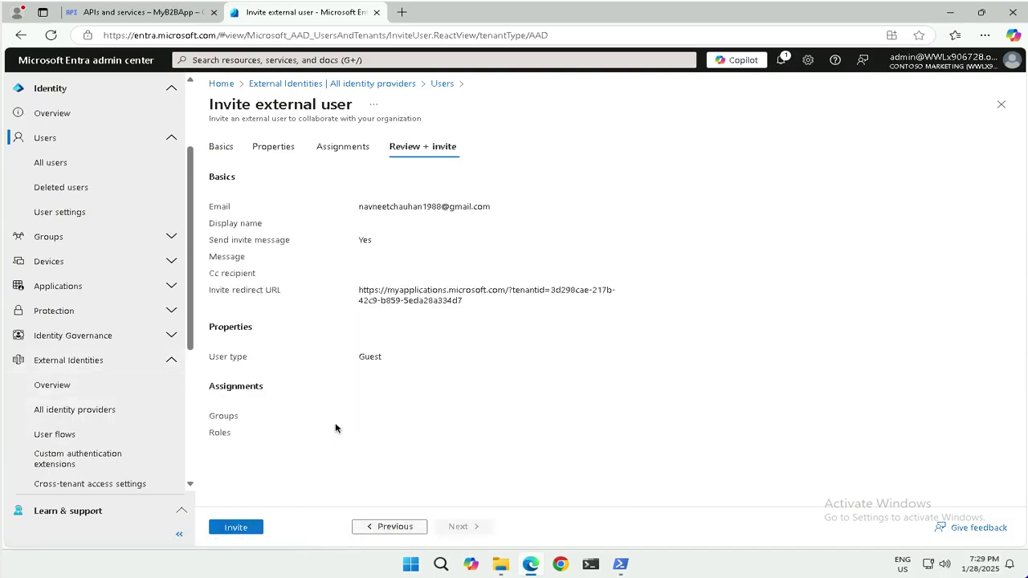
left_click(239, 527)
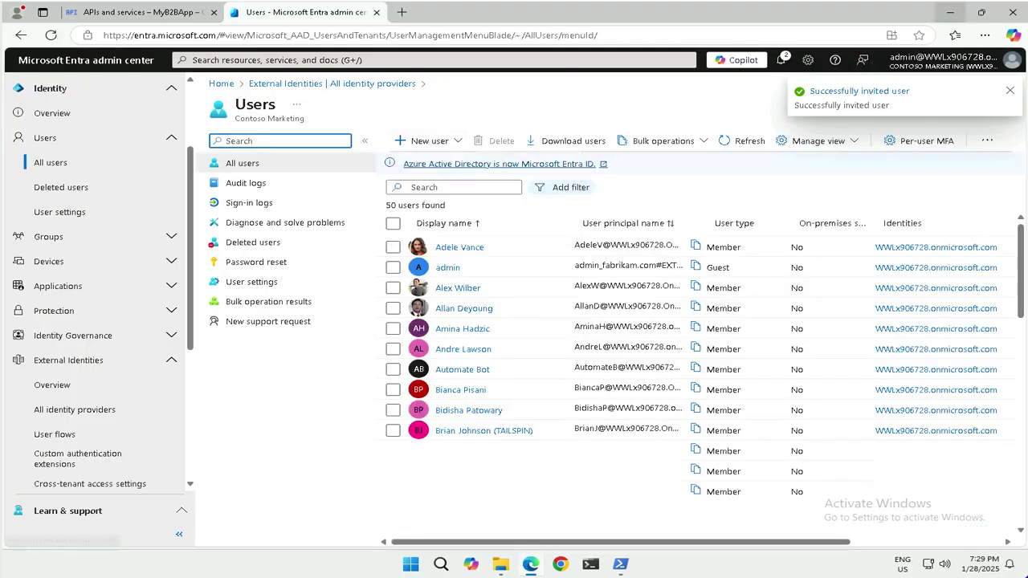
Open a new InPrivate browser window from the browser's options menu
left_click(985, 35)
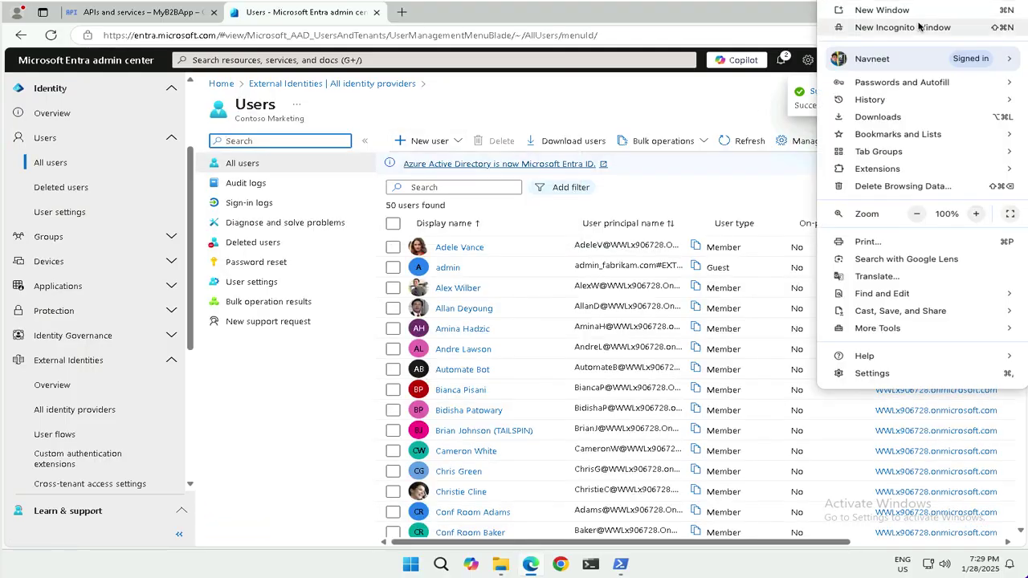
left_click(984, 34)
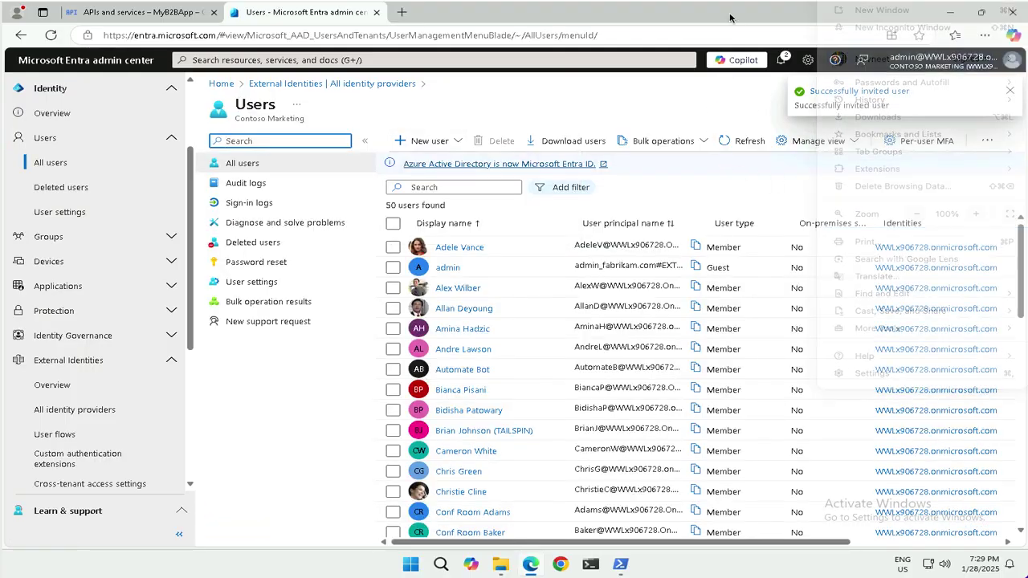
left_click(985, 35)
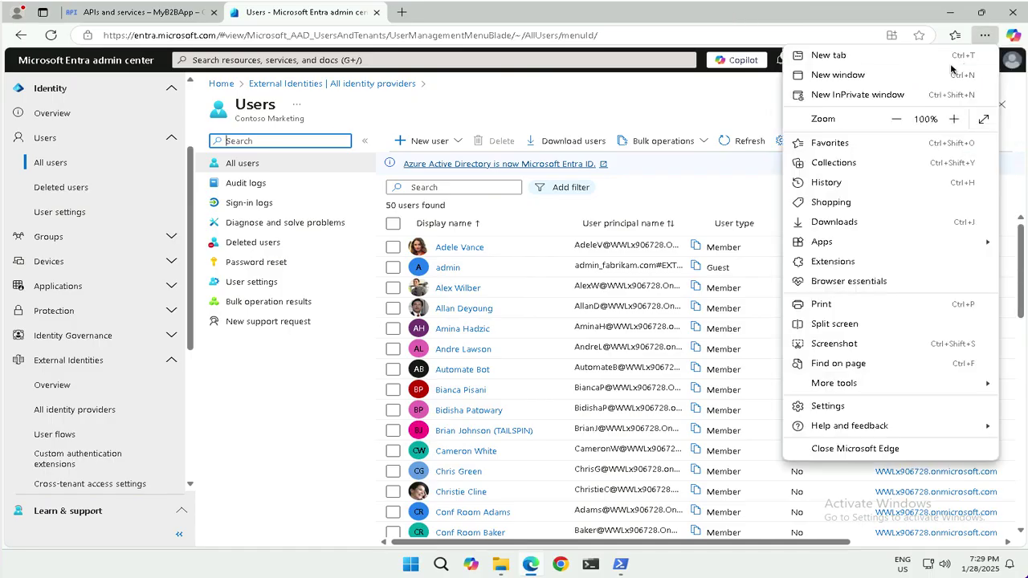
left_click(856, 95)
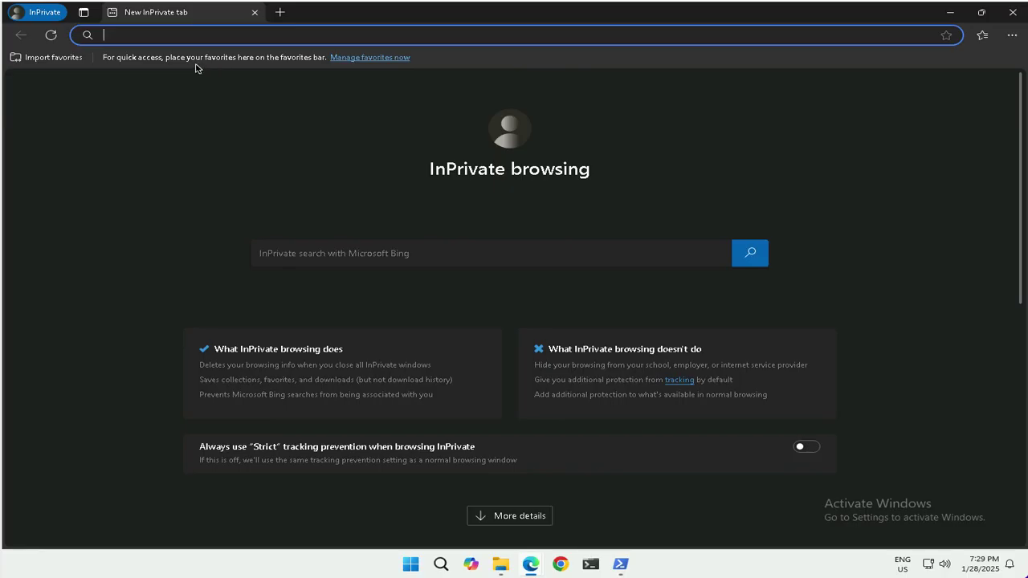
Go to gmail.com and accept the Contoso Marketing invitation from the email
type("gmail.com")
key("Return")
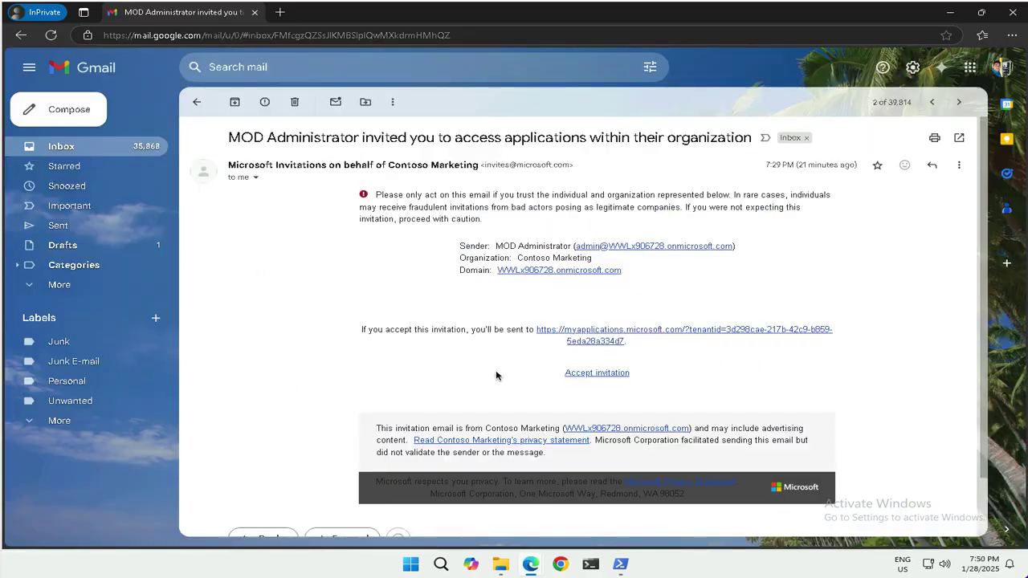
left_click(620, 375)
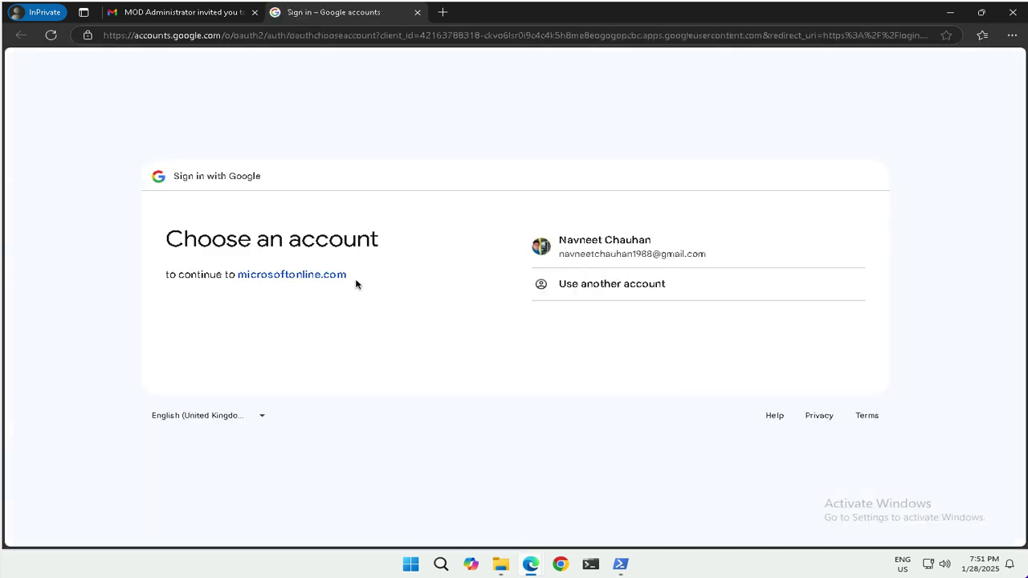
Sign in with the invited Google account, continue to microsoftonline.com, and accept Contoso Marketing's permissions
left_click(607, 252)
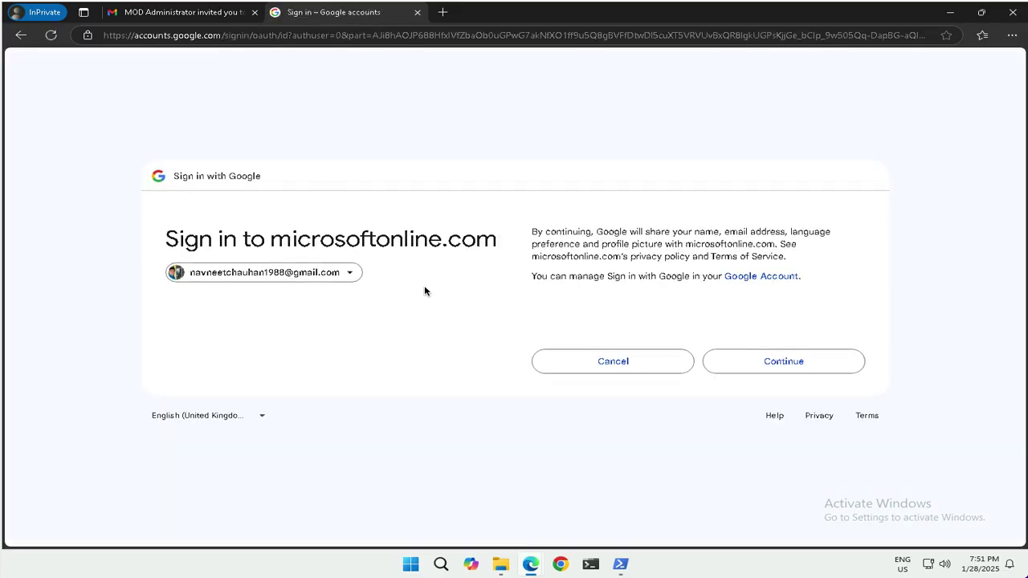
left_click(812, 363)
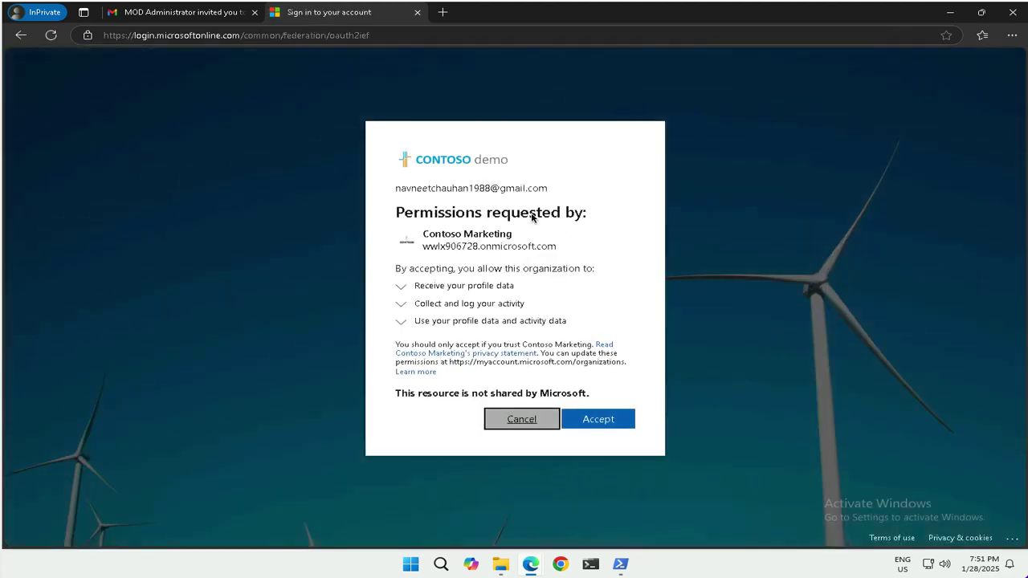
left_click(598, 422)
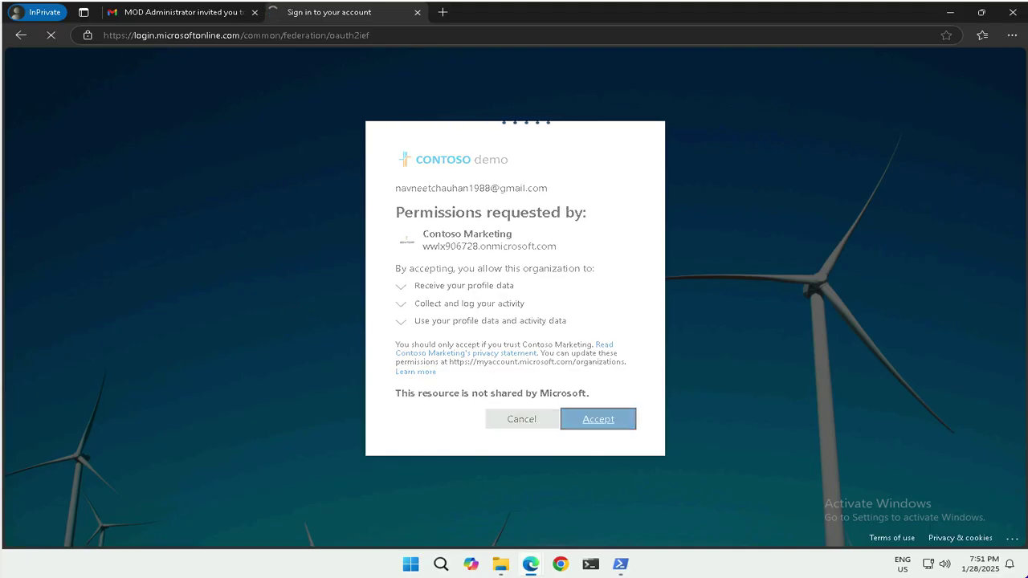